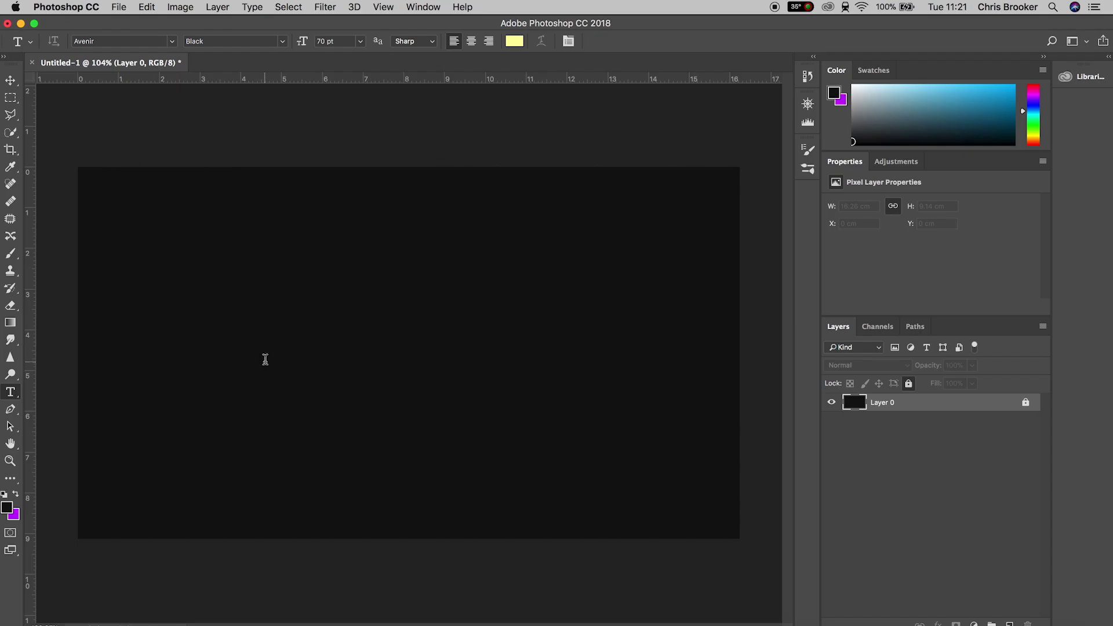
Start a new text layer on the dark canvas with the Type tool.
{"action": "left_click", "coordinate": [960, 233]}
Type BROOKERFILMS and make it white (#ffffff) at 30 pt, then commit the text.
{"action": "type", "text": "BROOKER"}
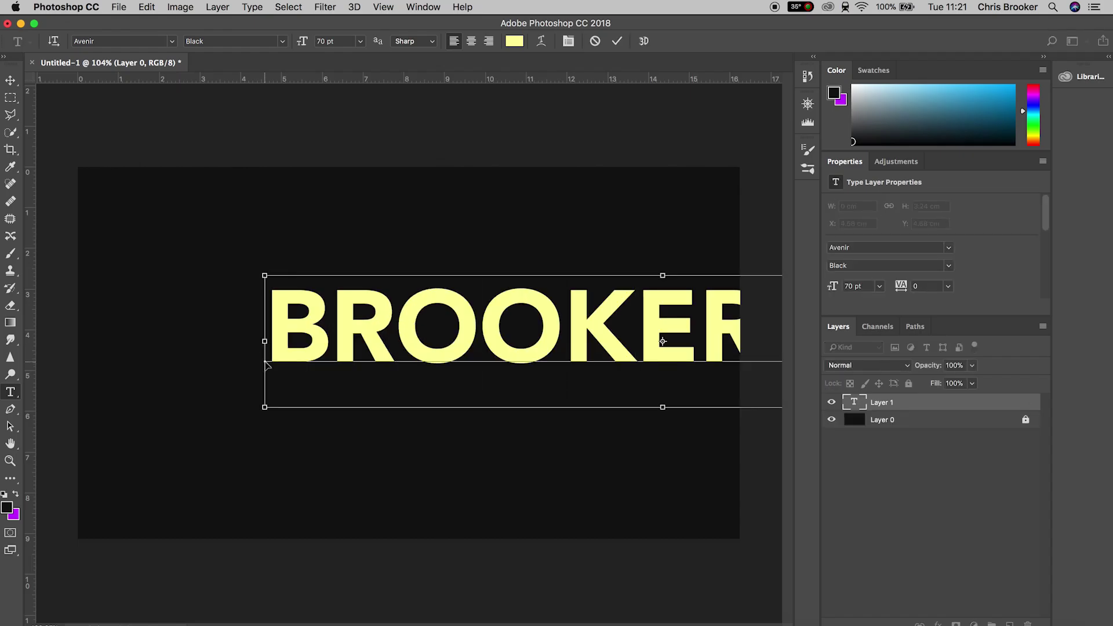
{"action": "key", "text": "super+a"}
{"action": "left_click", "coordinate": [515, 41]}
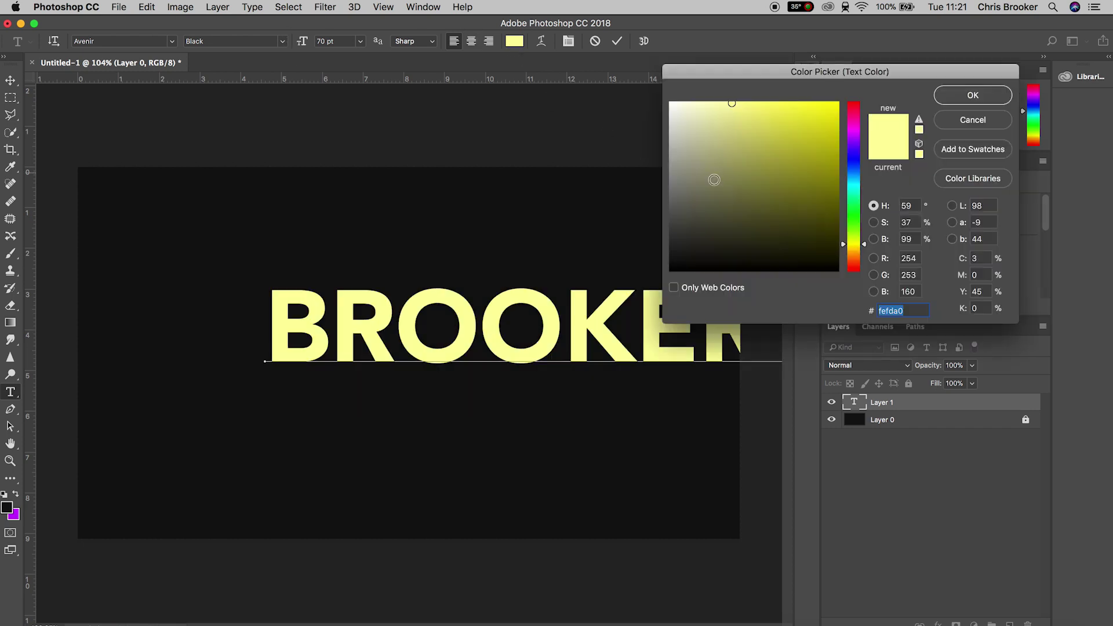
{"action": "left_click_drag", "start_coordinate": [678, 113], "coordinate": [666, 87]}
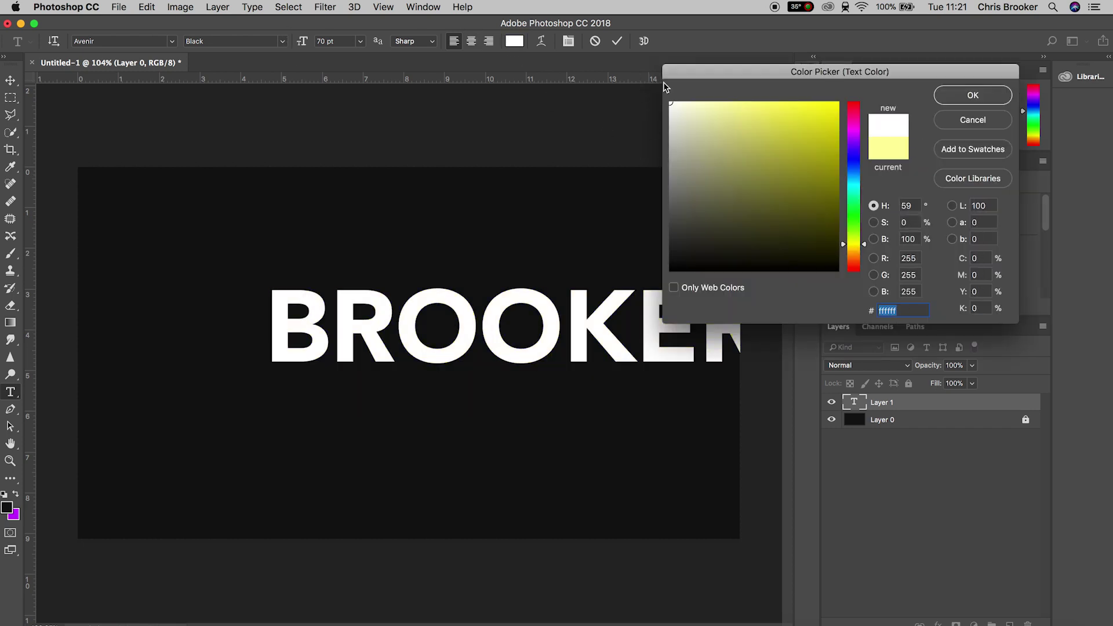
{"action": "left_click", "coordinate": [939, 97]}
{"action": "left_click", "coordinate": [345, 43]}
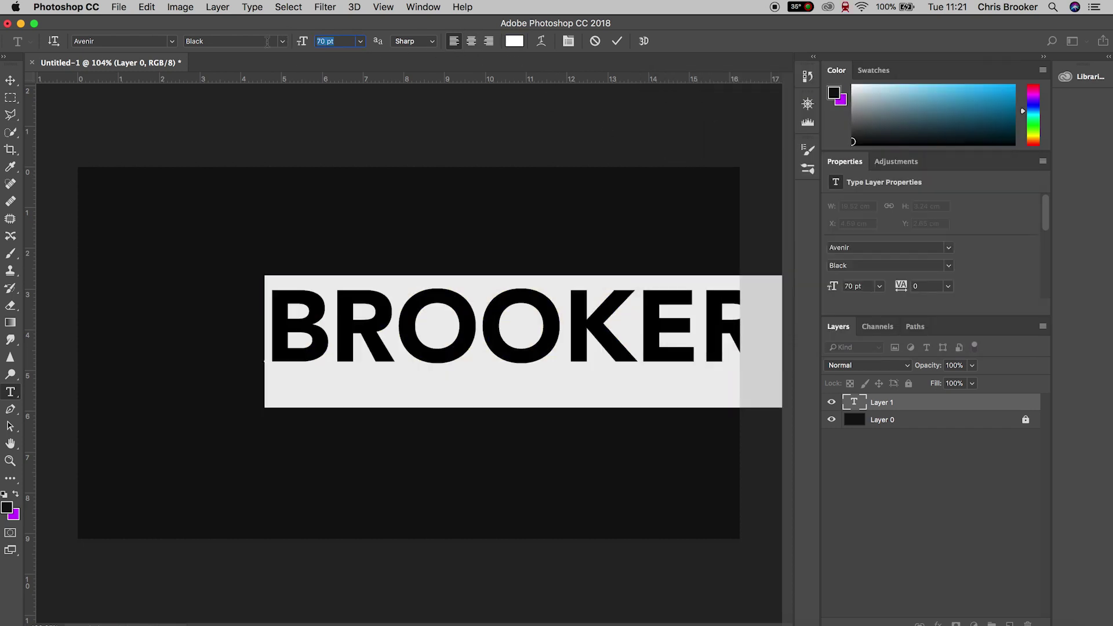
{"action": "type", "text": "40"}
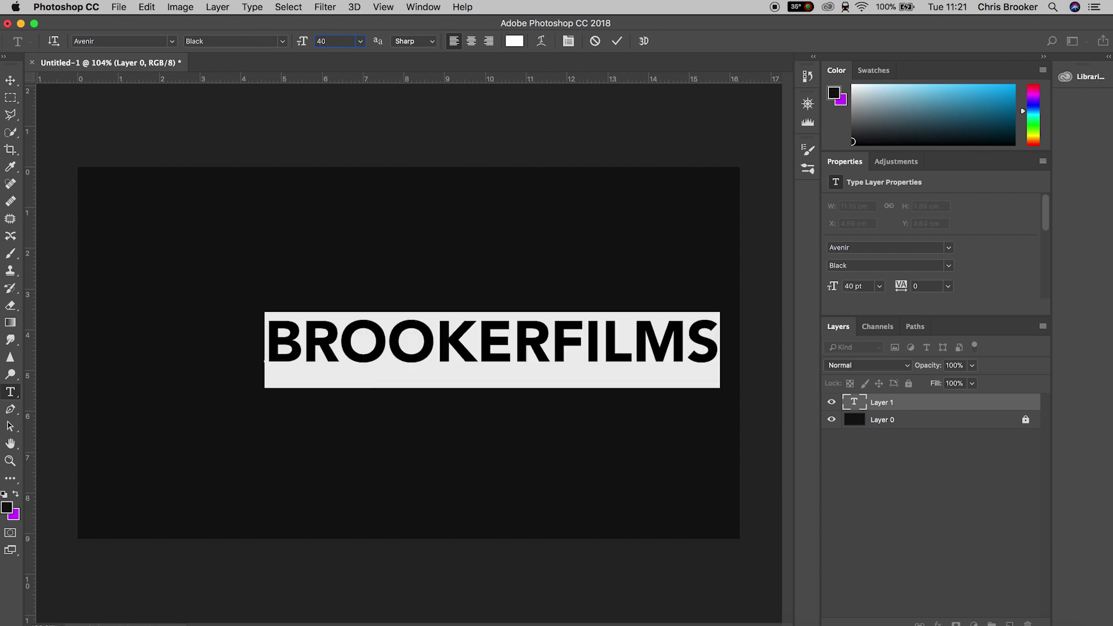
{"action": "type", "text": "30"}
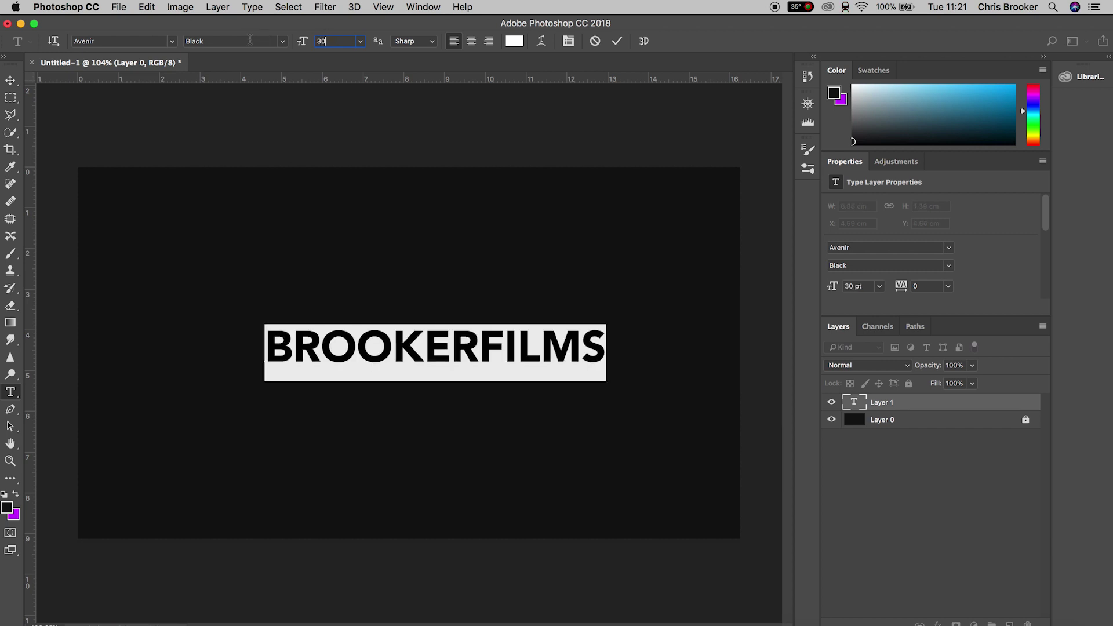
{"action": "left_click", "coordinate": [10, 80]}
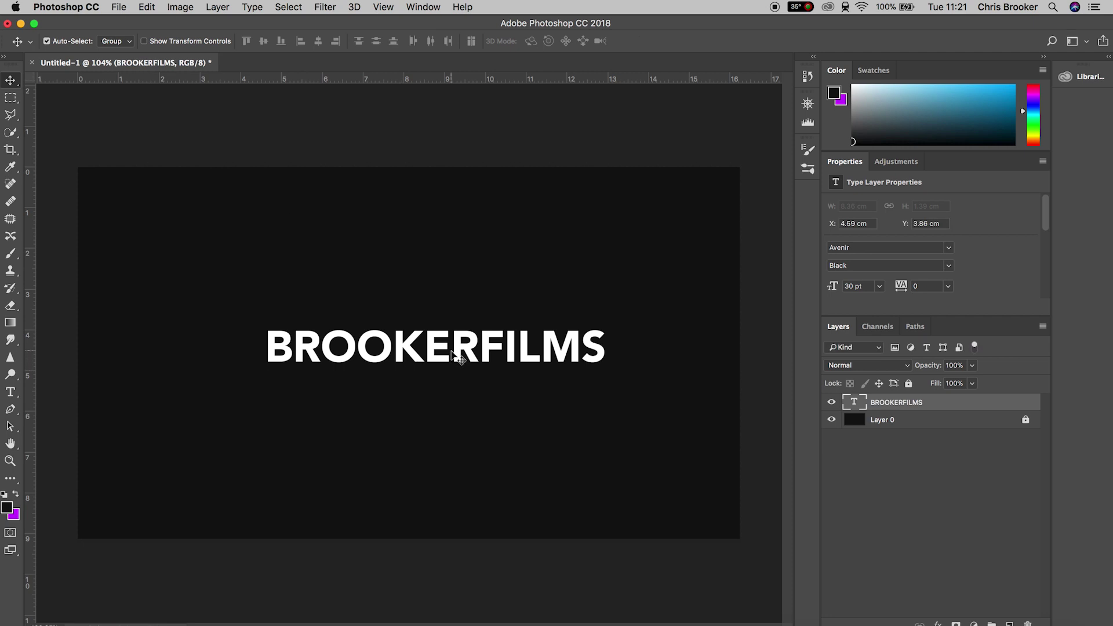
Duplicate the BROOKERFILMS layer three times, hide the top copy, and move the second copy below.
{"action": "left_click_drag", "start_coordinate": [450, 356], "coordinate": [423, 363]}
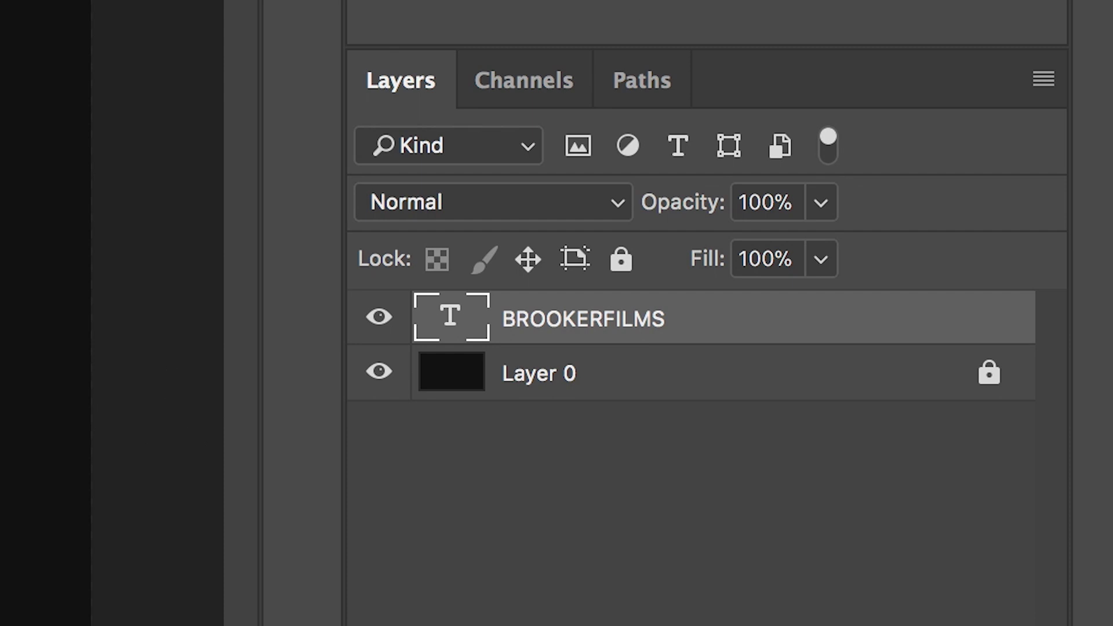
{"action": "key", "text": "super+j"}
{"action": "key", "text": "super+j"}
{"action": "key", "text": "super+j"}
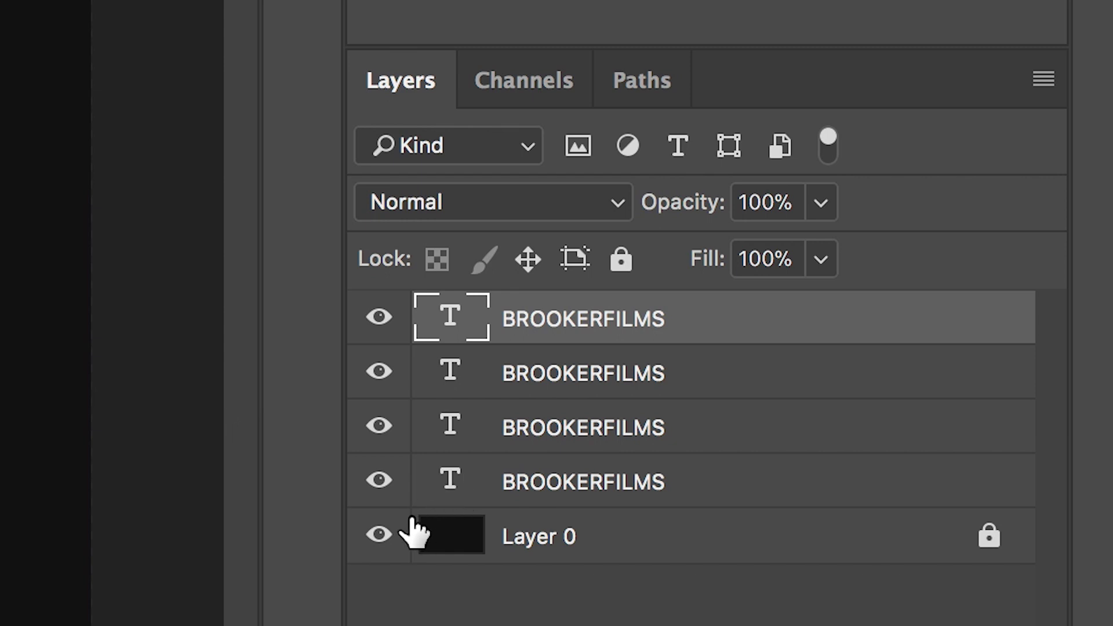
{"action": "left_click", "coordinate": [378, 318]}
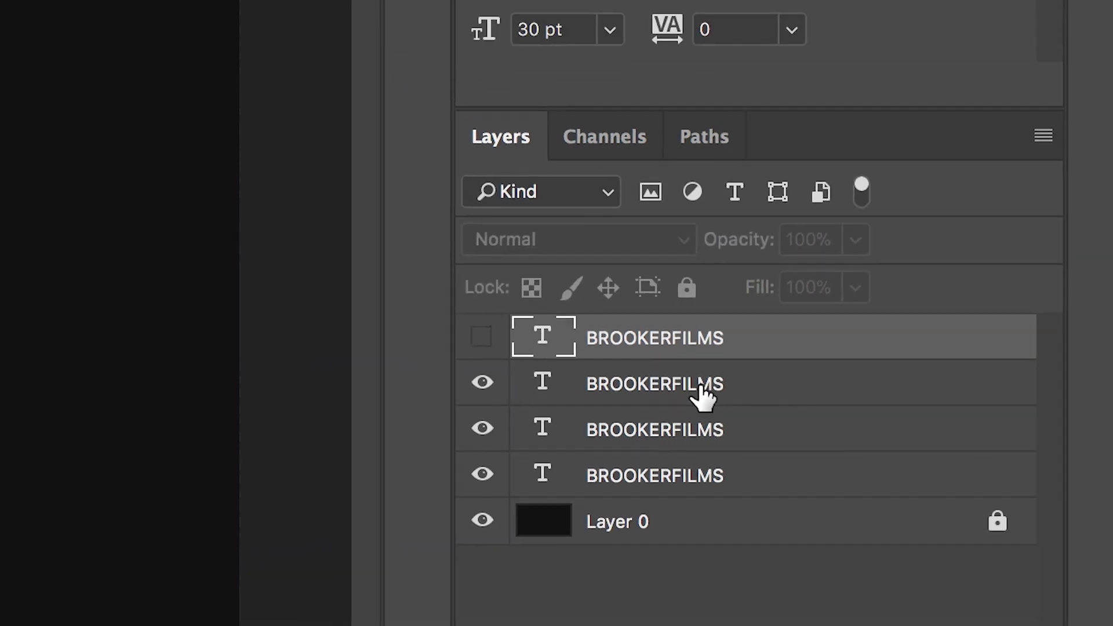
{"action": "left_click", "coordinate": [638, 371]}
{"action": "left_click_drag", "start_coordinate": [458, 338], "coordinate": [451, 394]}
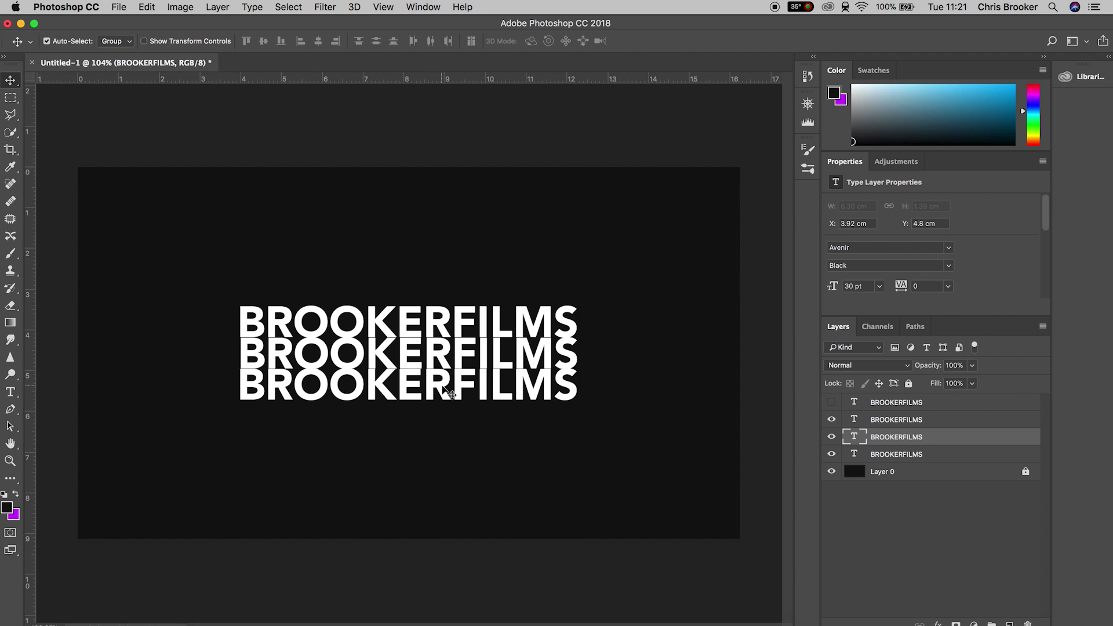
{"action": "left_click", "coordinate": [10, 392]}
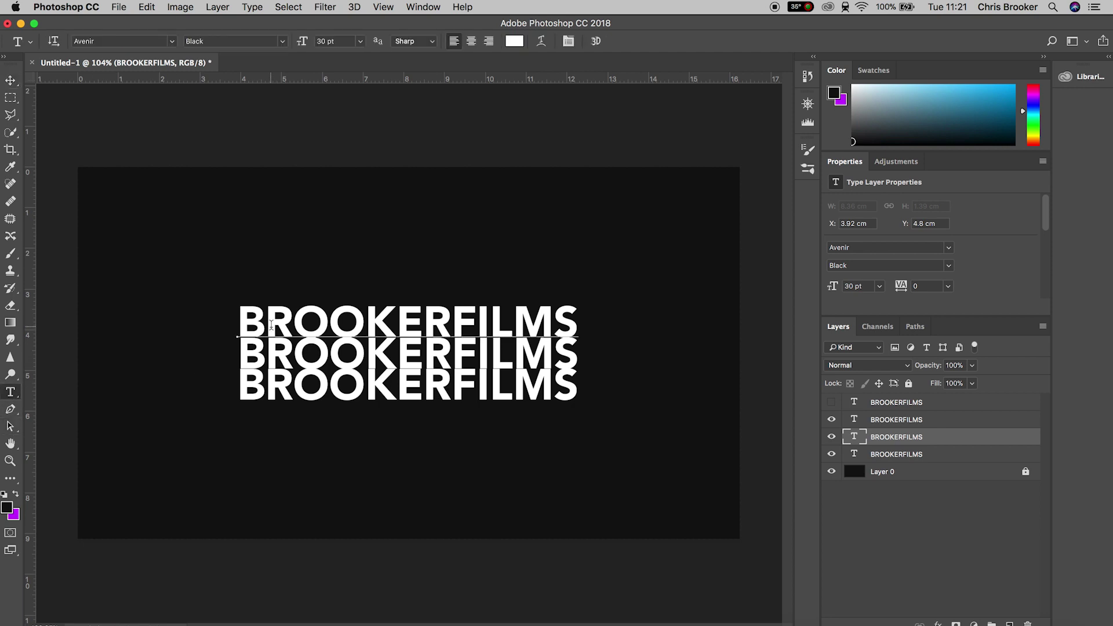
Colour the top BROOKERFILMS line red (#ff0000).
{"action": "left_click", "coordinate": [271, 324]}
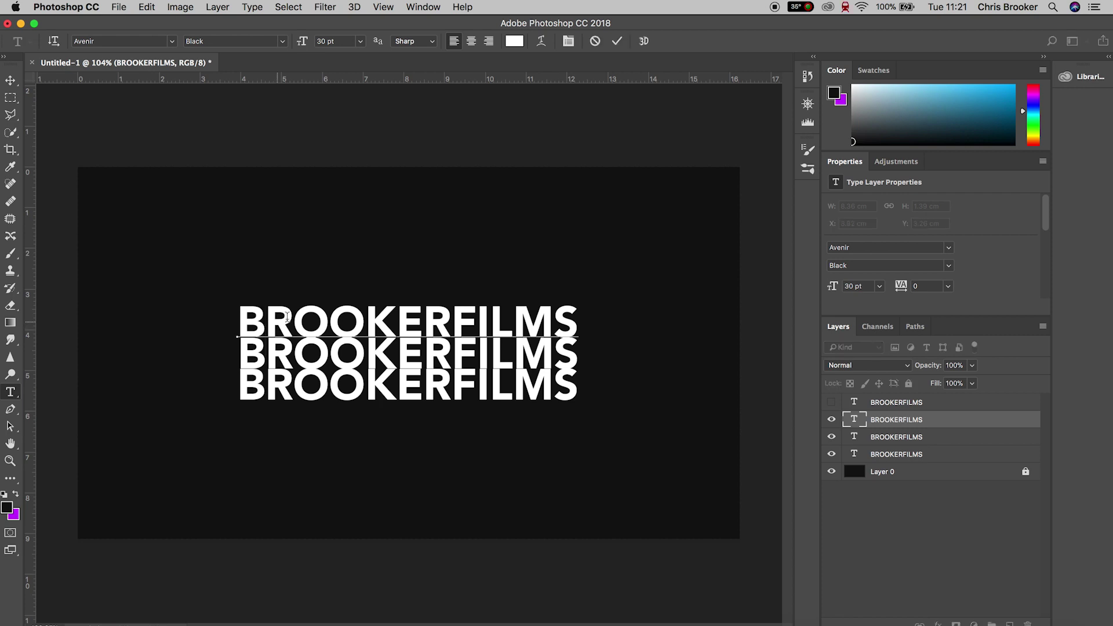
{"action": "key", "text": "super+a"}
{"action": "left_click", "coordinate": [514, 41]}
{"action": "type", "text": "ff0000"}
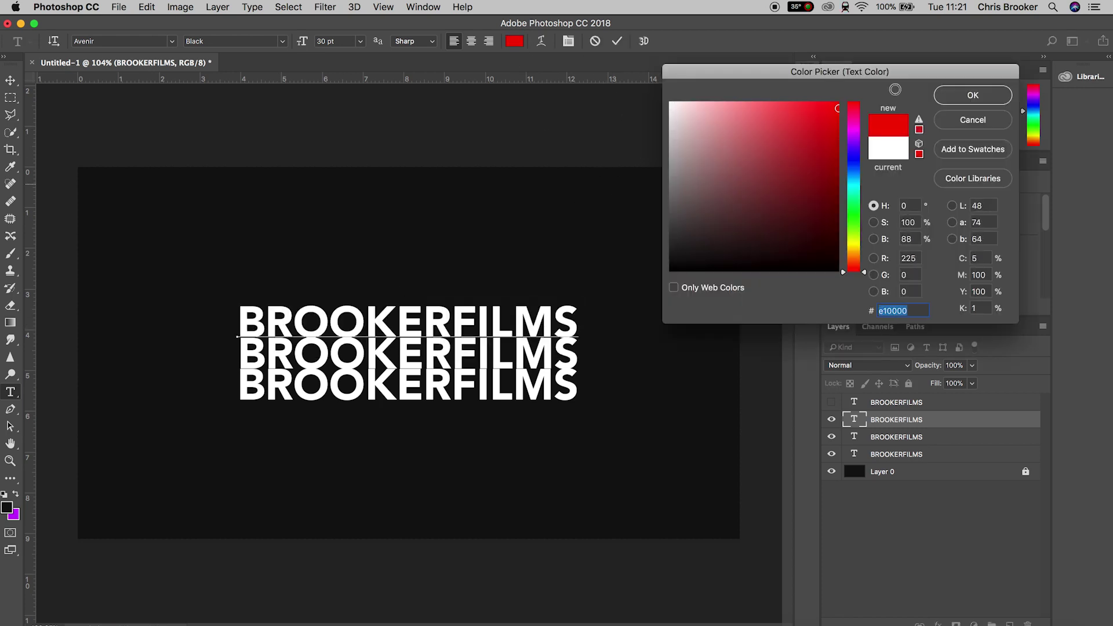
{"action": "key", "text": "Return"}
{"action": "left_click", "coordinate": [10, 81]}
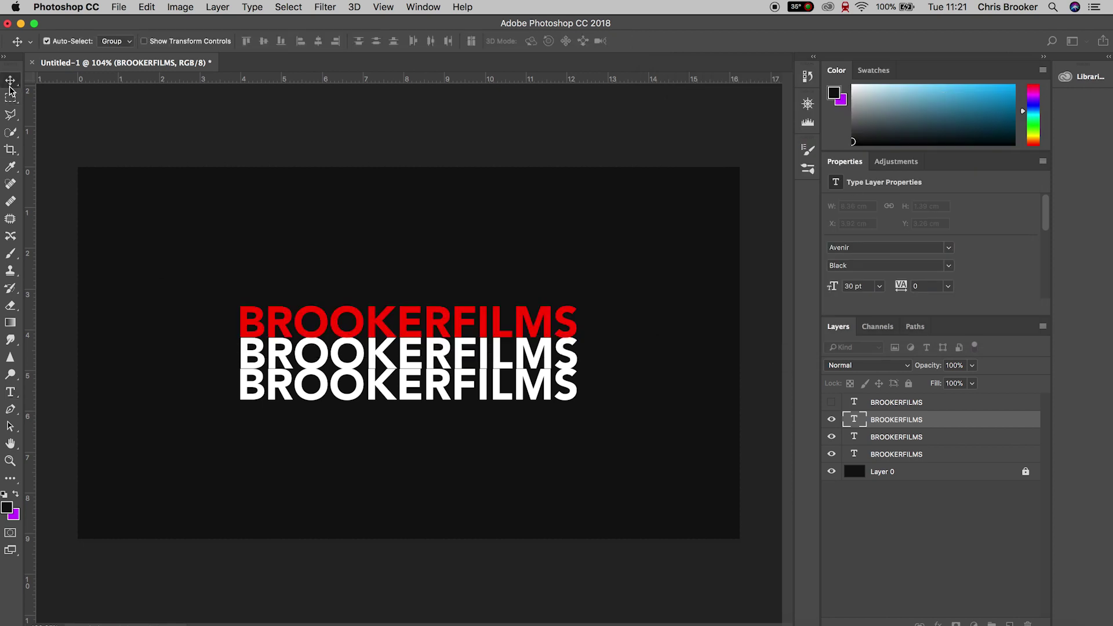
Colour the second BROOKERFILMS line green.
{"action": "left_click", "coordinate": [11, 392]}
{"action": "left_click", "coordinate": [304, 355]}
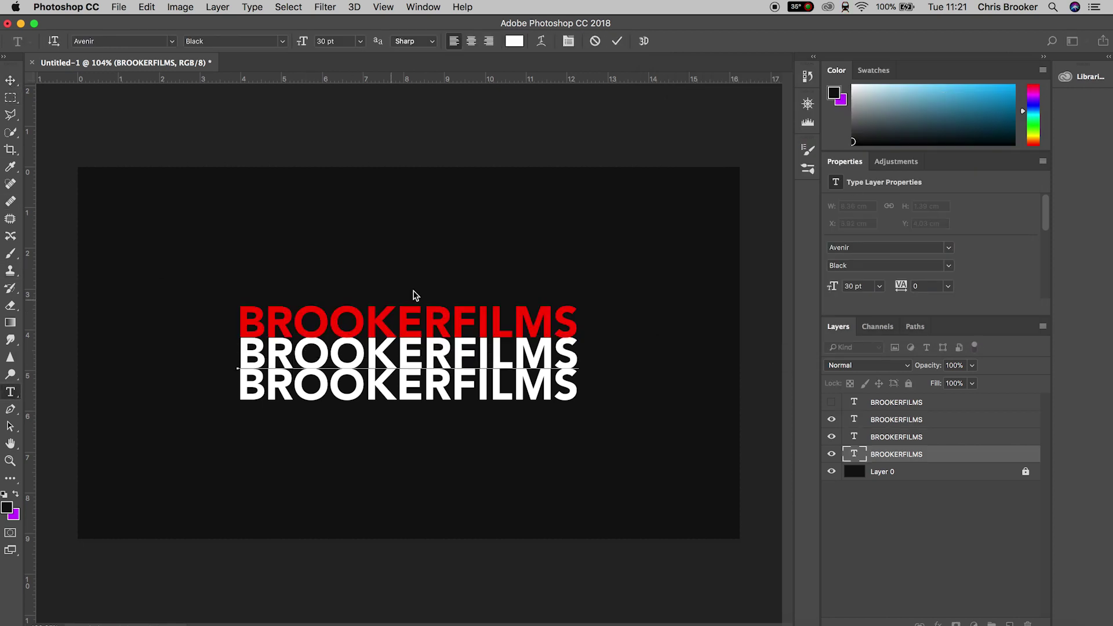
{"action": "key", "text": "super+a"}
{"action": "left_click", "coordinate": [515, 41]}
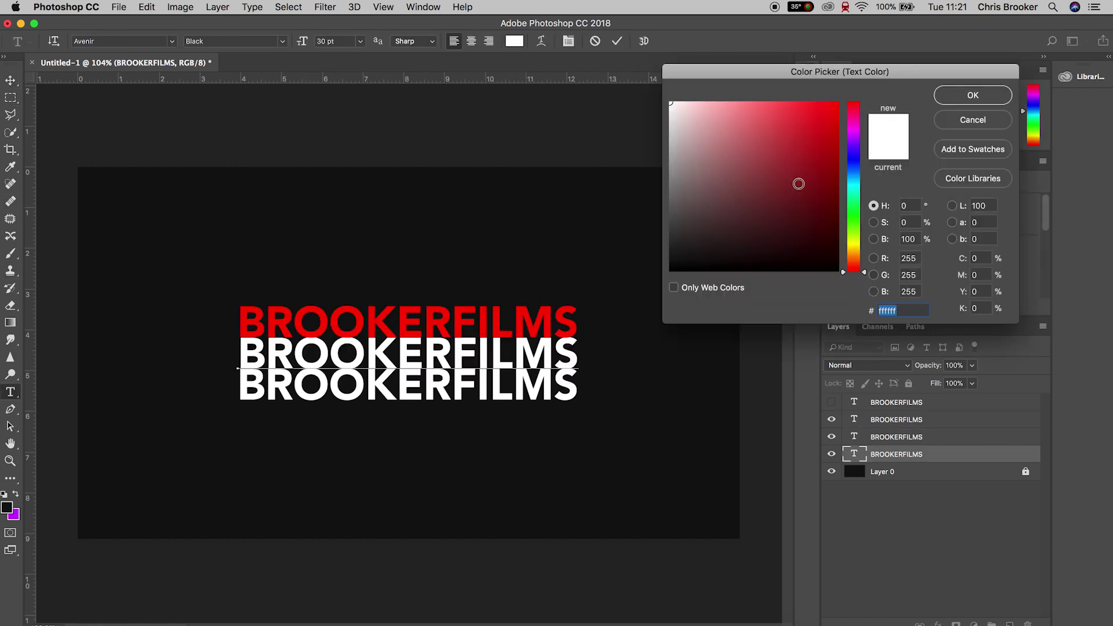
{"action": "left_click", "coordinate": [854, 215]}
{"action": "left_click", "coordinate": [978, 95]}
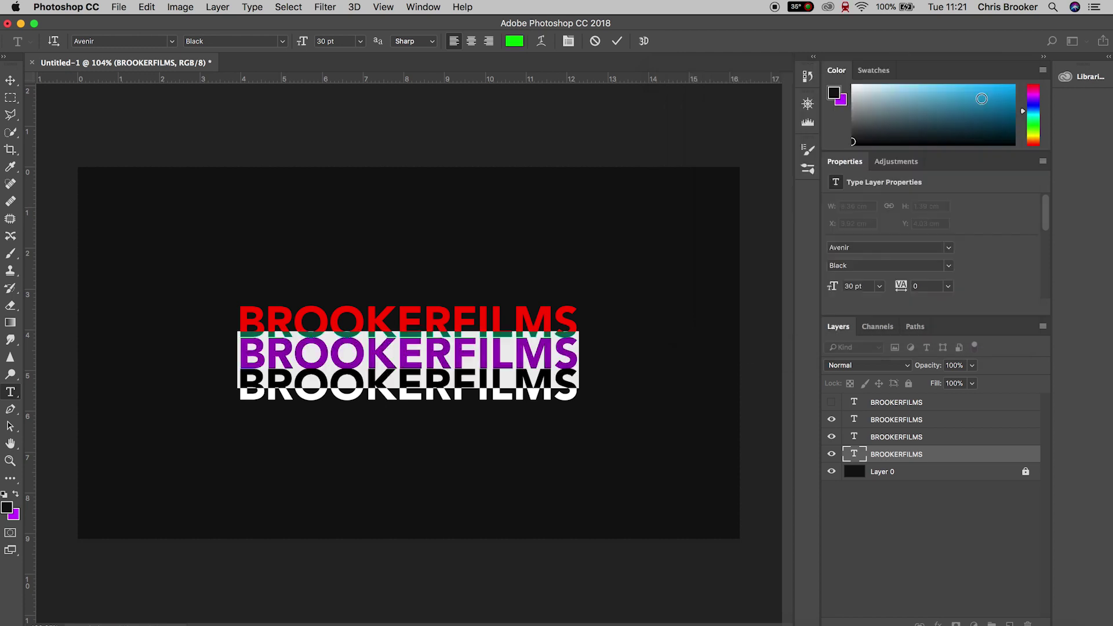
{"action": "left_click", "coordinate": [10, 80]}
Colour the bottom BROOKERFILMS line blue (#1800ff).
{"action": "left_click", "coordinate": [11, 392]}
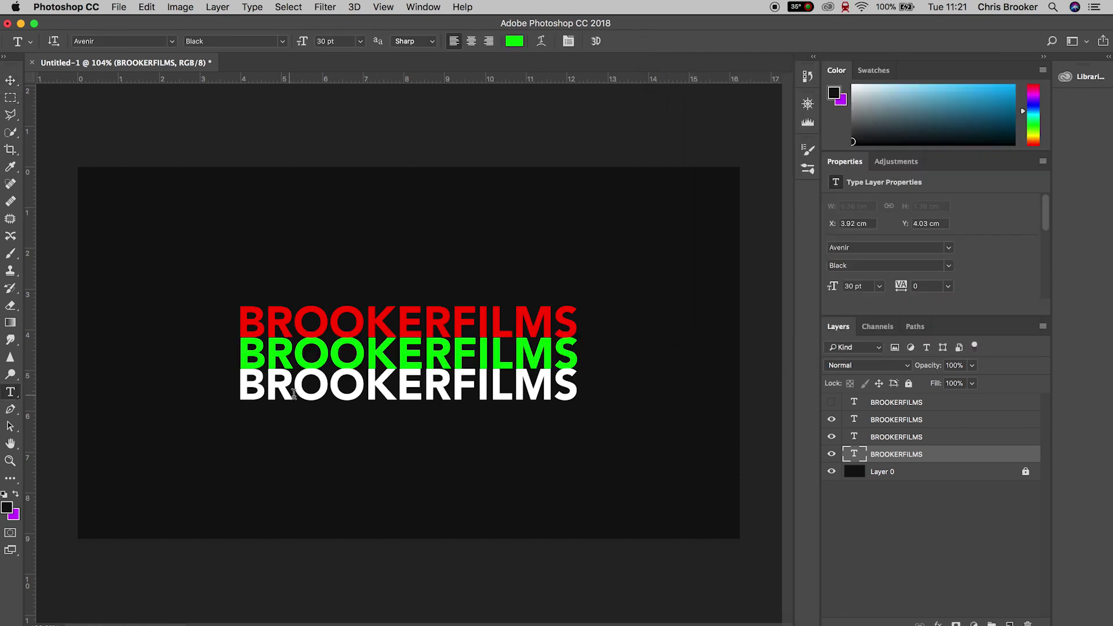
{"action": "left_click", "coordinate": [311, 392]}
{"action": "double_click", "coordinate": [310, 393]}
{"action": "left_click", "coordinate": [514, 41]}
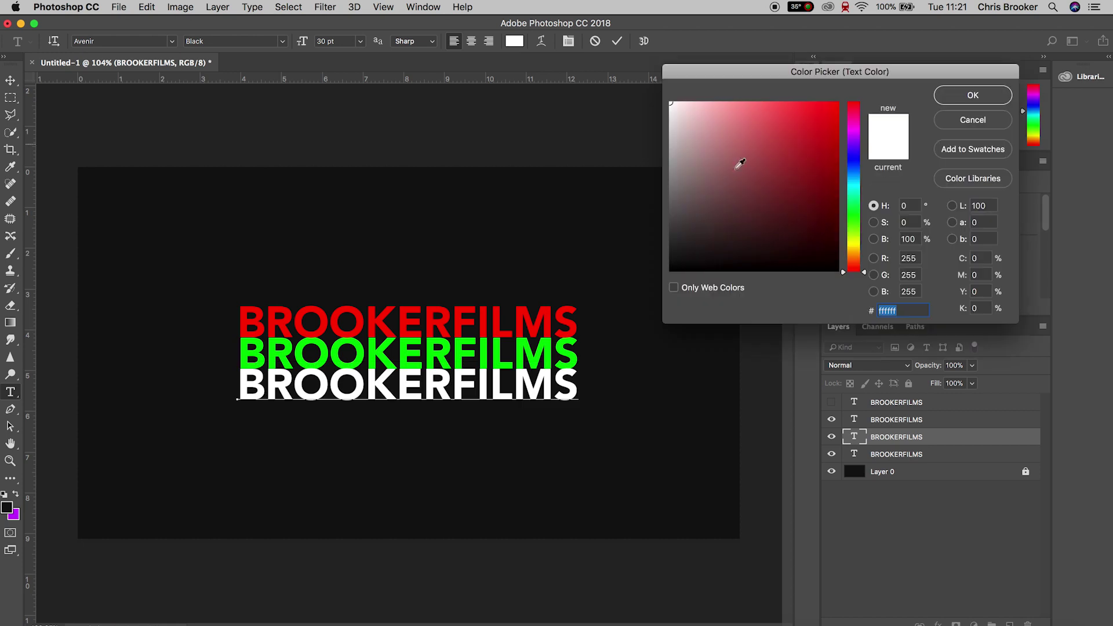
{"action": "left_click_drag", "start_coordinate": [860, 185], "coordinate": [855, 162]}
{"action": "left_click", "coordinate": [973, 95]}
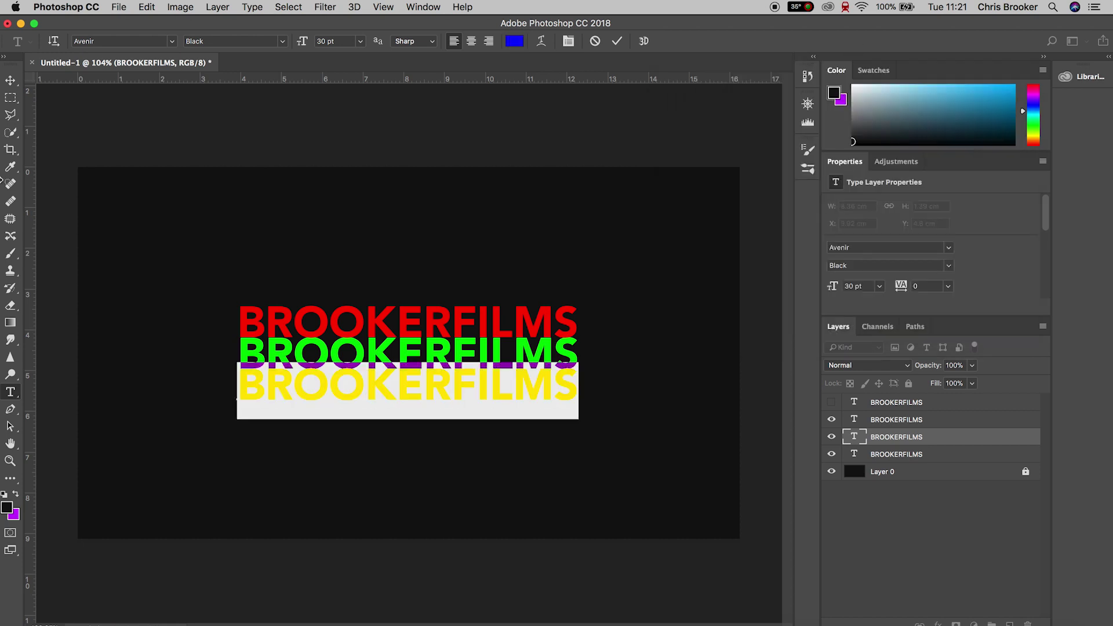
Move the blue line up over the green line and select the red text layer above.
{"action": "left_click", "coordinate": [11, 80]}
{"action": "left_click_drag", "start_coordinate": [447, 393], "coordinate": [392, 354]}
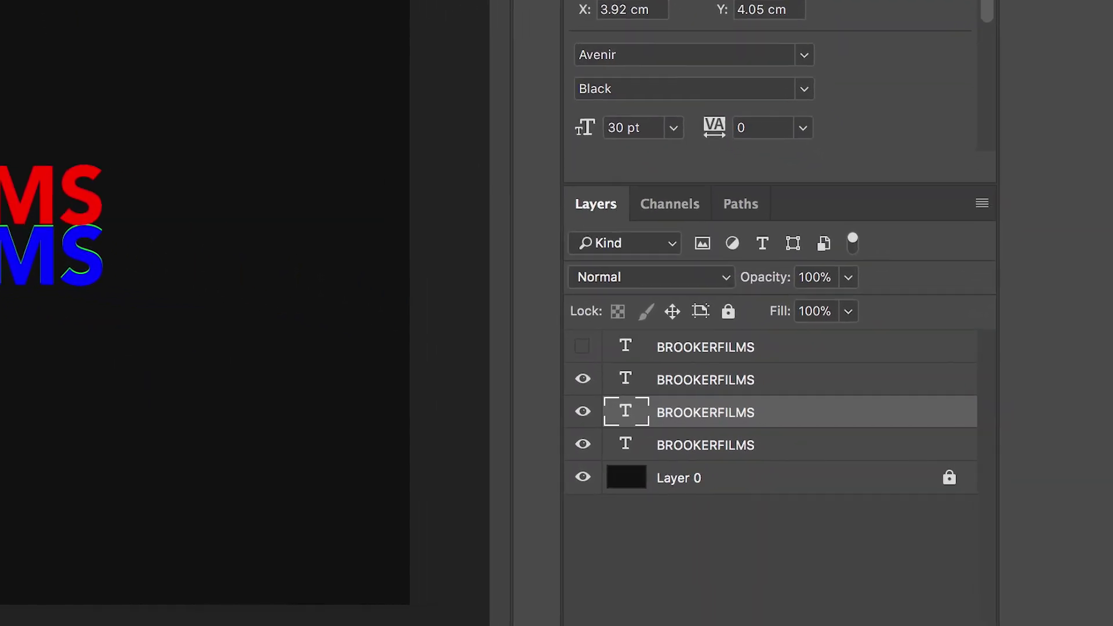
{"action": "key", "text": "alt+]"}
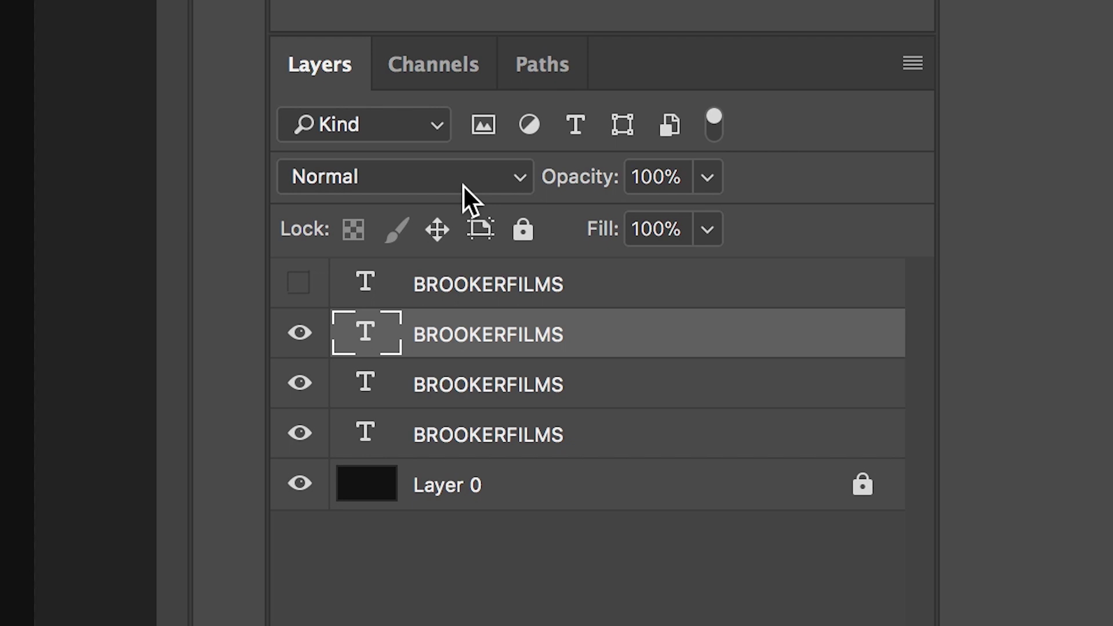
Set both the red and the green BROOKERFILMS layers to Screen blend mode.
{"action": "left_click", "coordinate": [510, 181]}
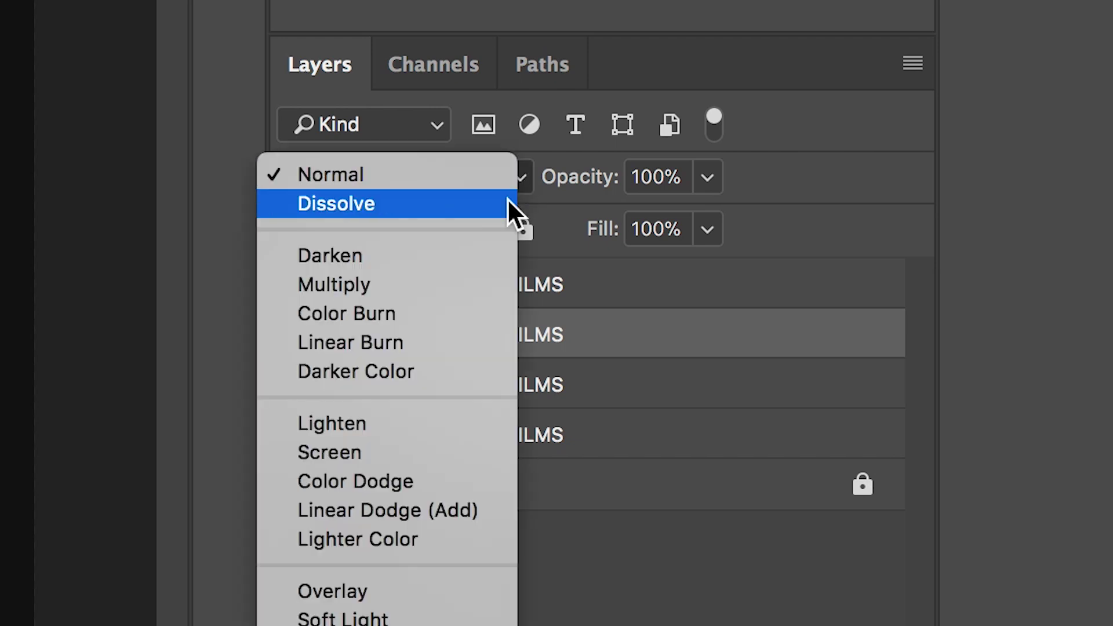
{"action": "left_click", "coordinate": [422, 454]}
{"action": "left_click", "coordinate": [504, 386]}
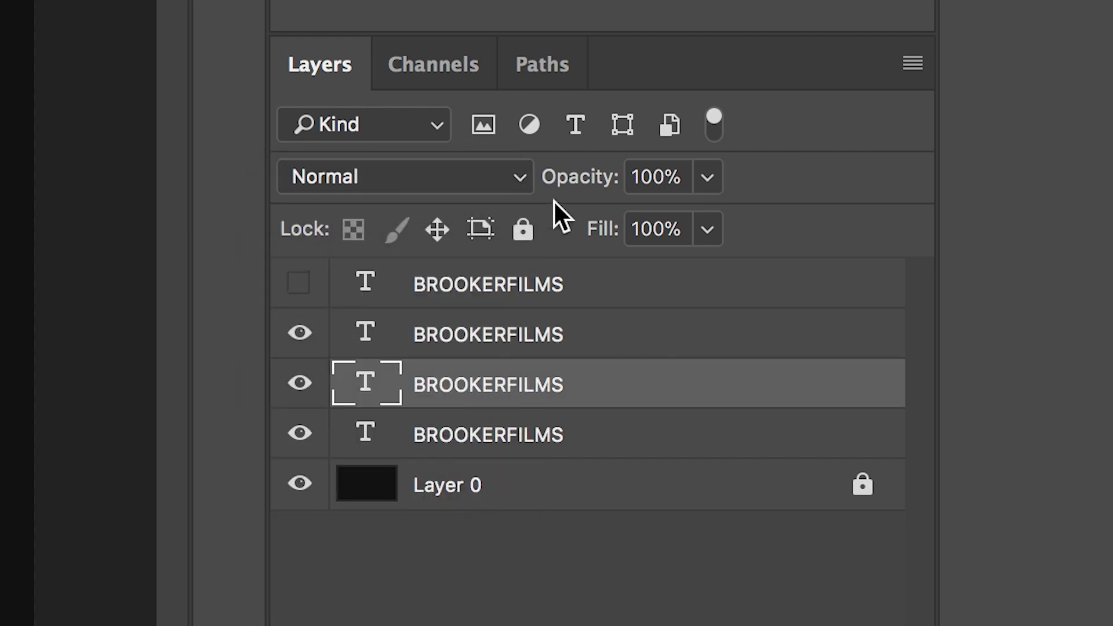
{"action": "left_click", "coordinate": [523, 180]}
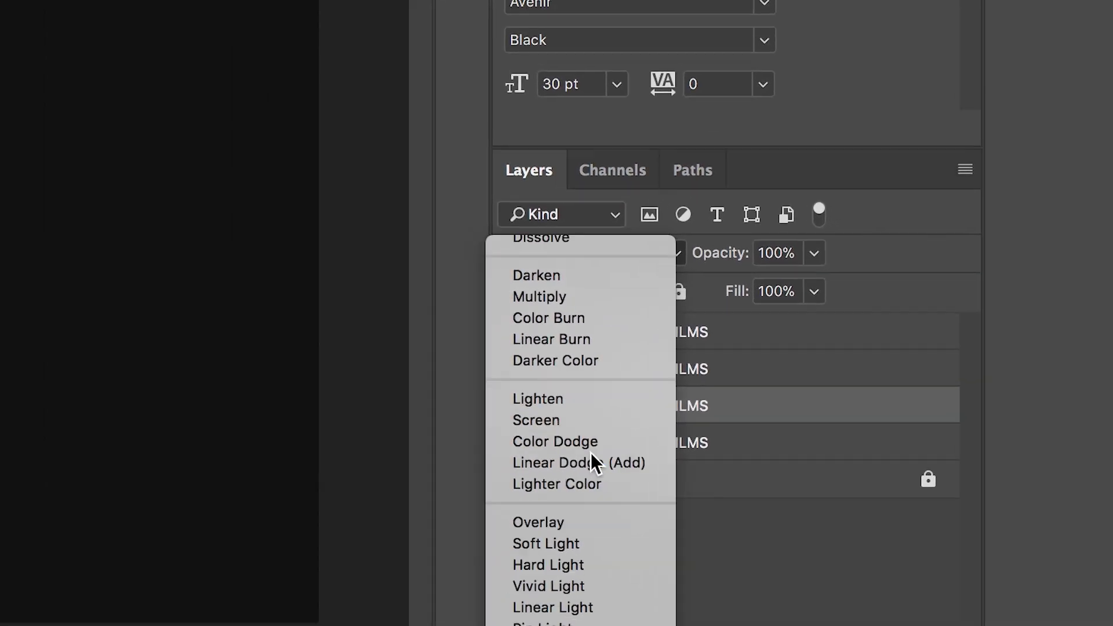
{"action": "left_click", "coordinate": [406, 455]}
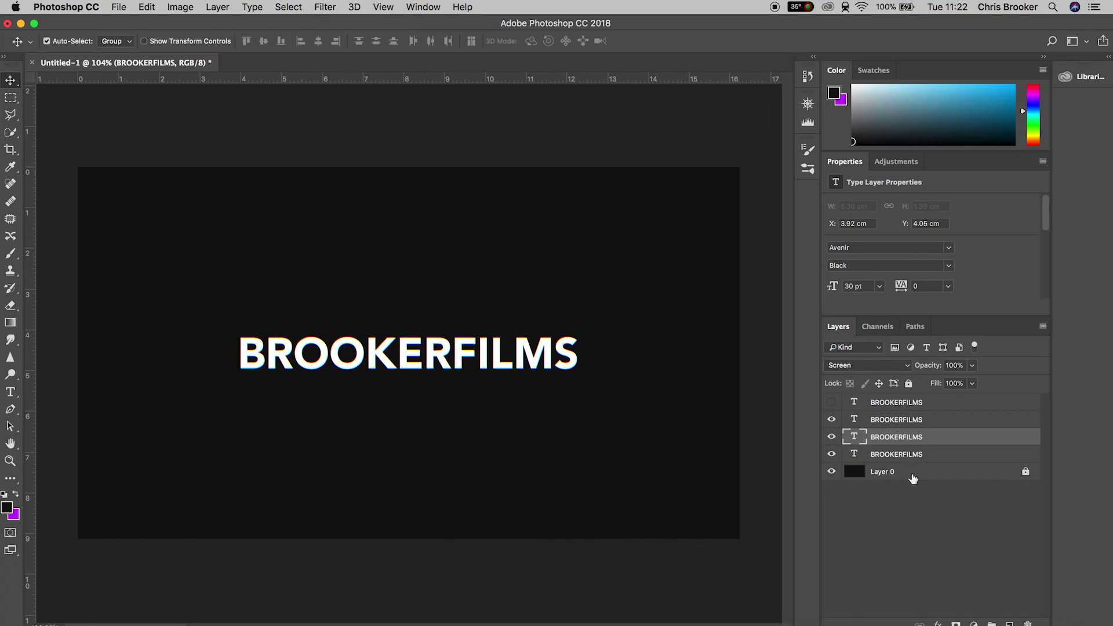
Nudge the coloured copies right, down and up with arrow keys to create RGB fringes.
{"action": "scroll", "coordinate": [440, 361], "scroll_direction": "up", "scroll_amount": 3}
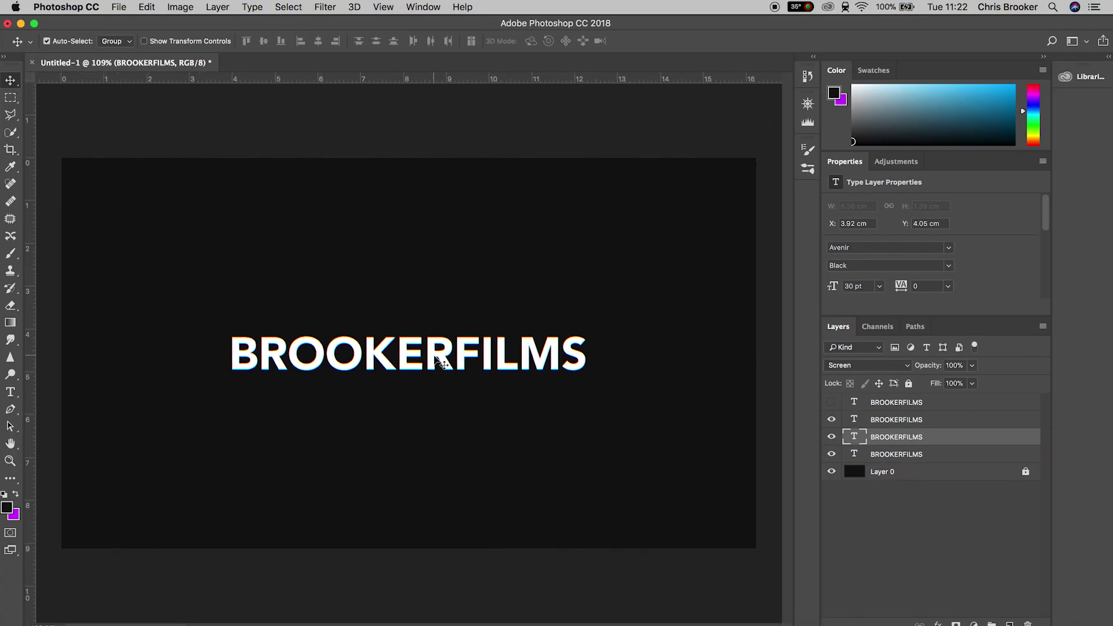
{"action": "scroll", "coordinate": [441, 360], "scroll_direction": "up", "scroll_amount": 1}
{"action": "key", "text": "Right"}
{"action": "key", "text": "Right"}
{"action": "key", "text": "Right"}
{"action": "key", "text": "Right"}
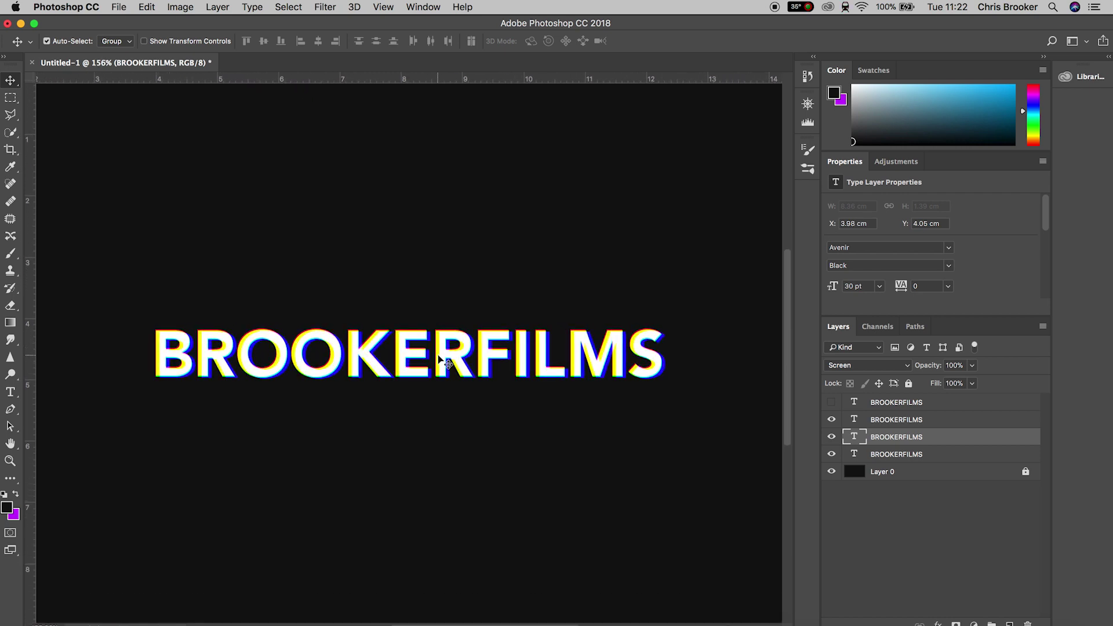
{"action": "left_click", "coordinate": [877, 457]}
{"action": "key", "text": "Down"}
{"action": "key", "text": "Down"}
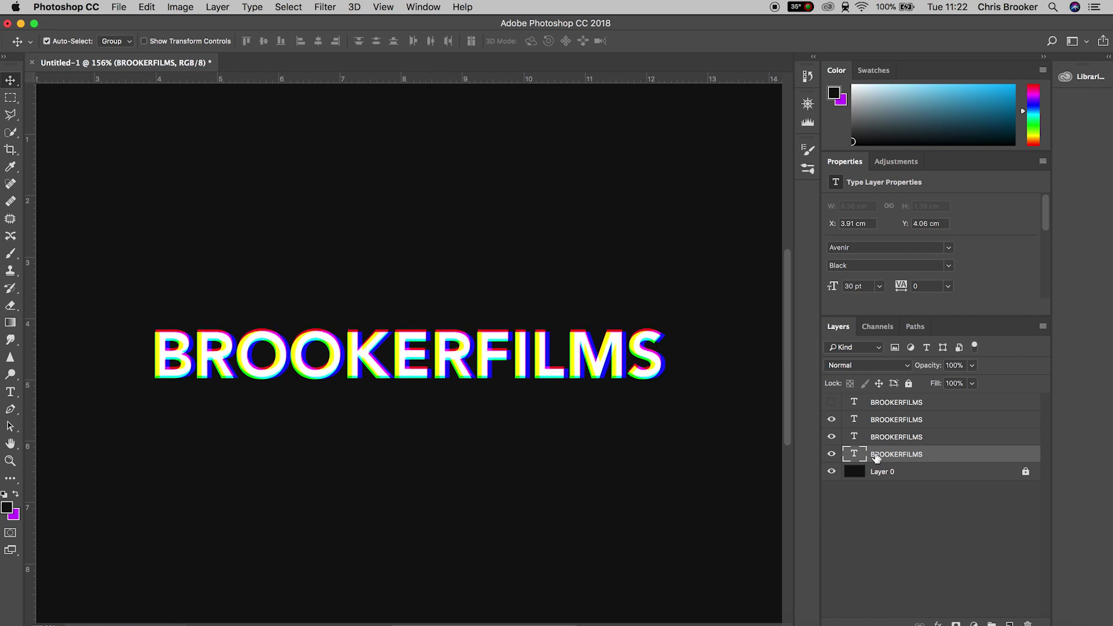
{"action": "left_click", "coordinate": [919, 435]}
{"action": "key", "text": "Up"}
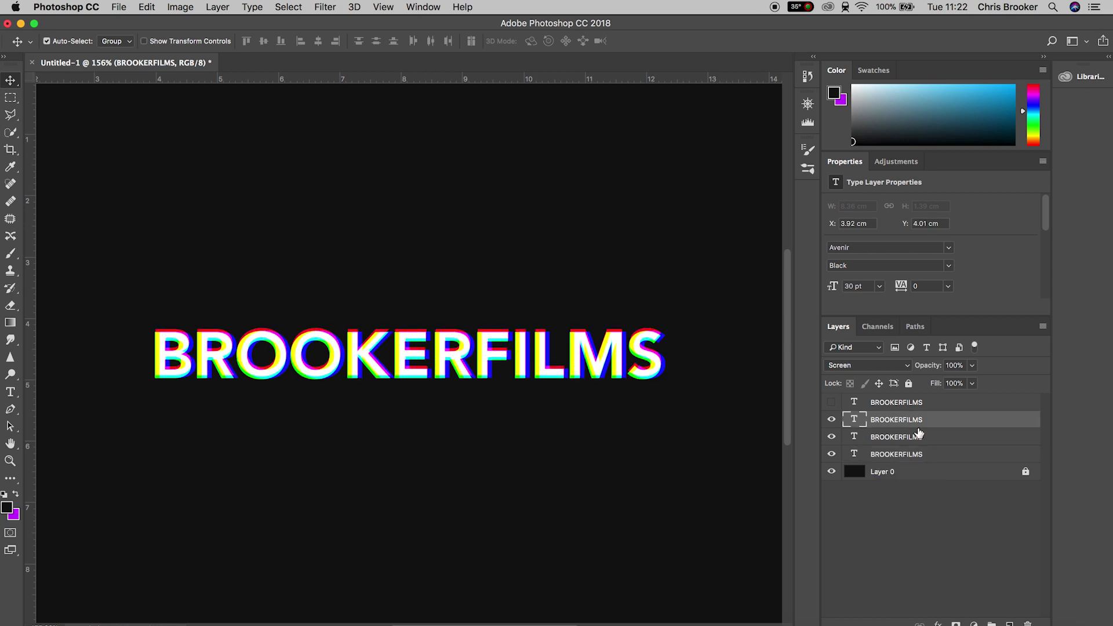
{"action": "scroll", "coordinate": [609, 365], "scroll_direction": "down", "scroll_amount": 3}
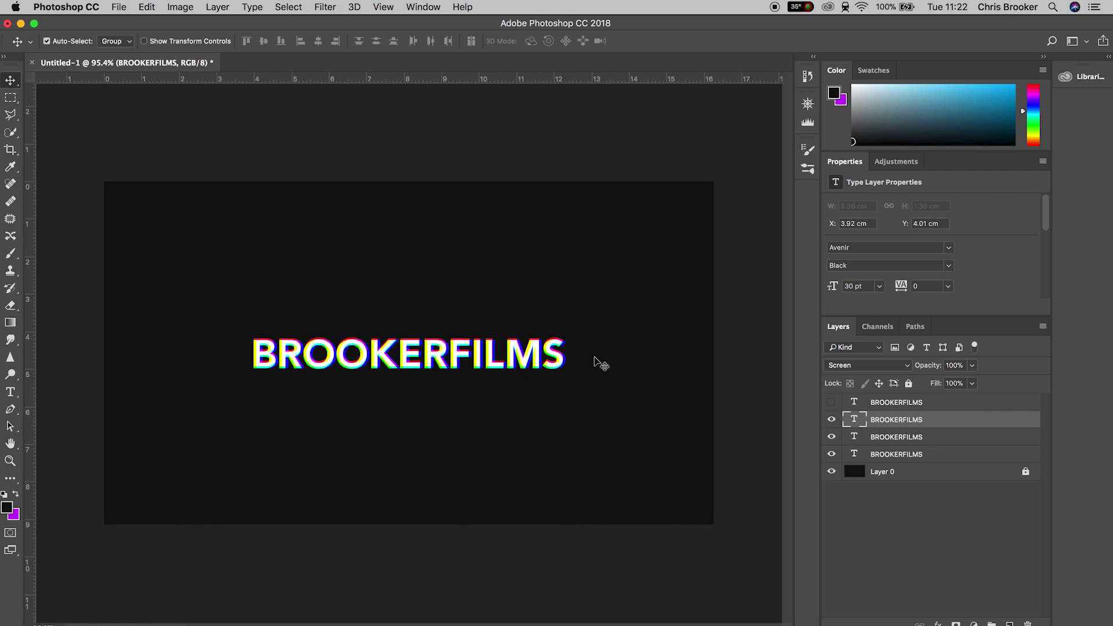
{"action": "scroll", "coordinate": [603, 365], "scroll_direction": "up", "scroll_amount": 2}
{"action": "scroll", "coordinate": [600, 364], "scroll_direction": "up", "scroll_amount": 3}
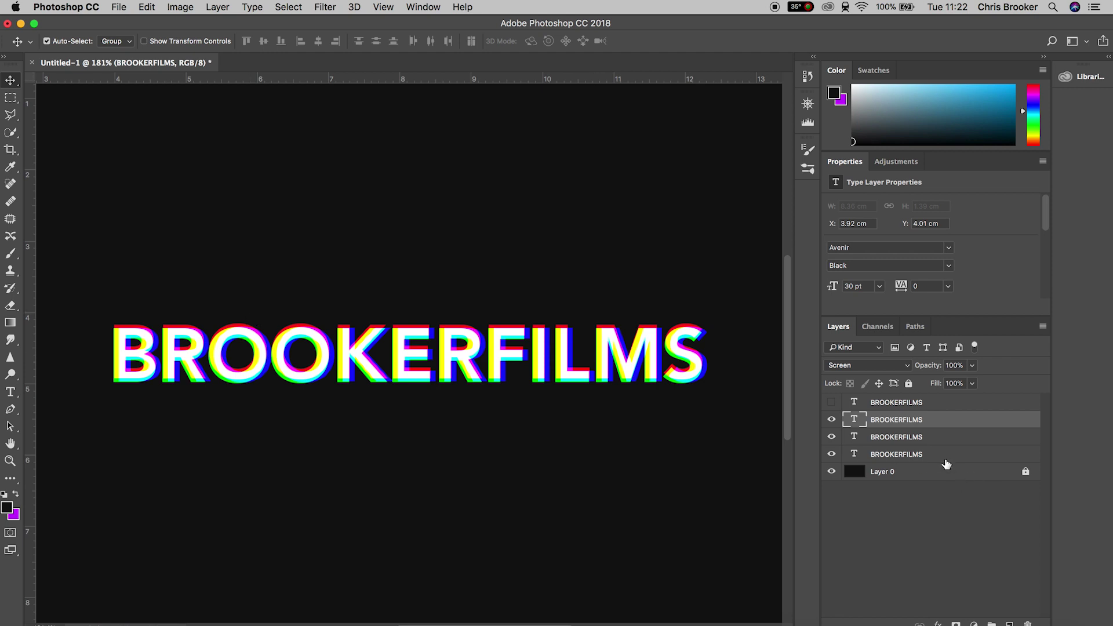
Toggle the top white BROOKERFILMS layer's visibility to compare, leaving it shown.
{"action": "left_click", "coordinate": [831, 402]}
{"action": "left_click", "coordinate": [831, 403]}
{"action": "left_click", "coordinate": [831, 403]}
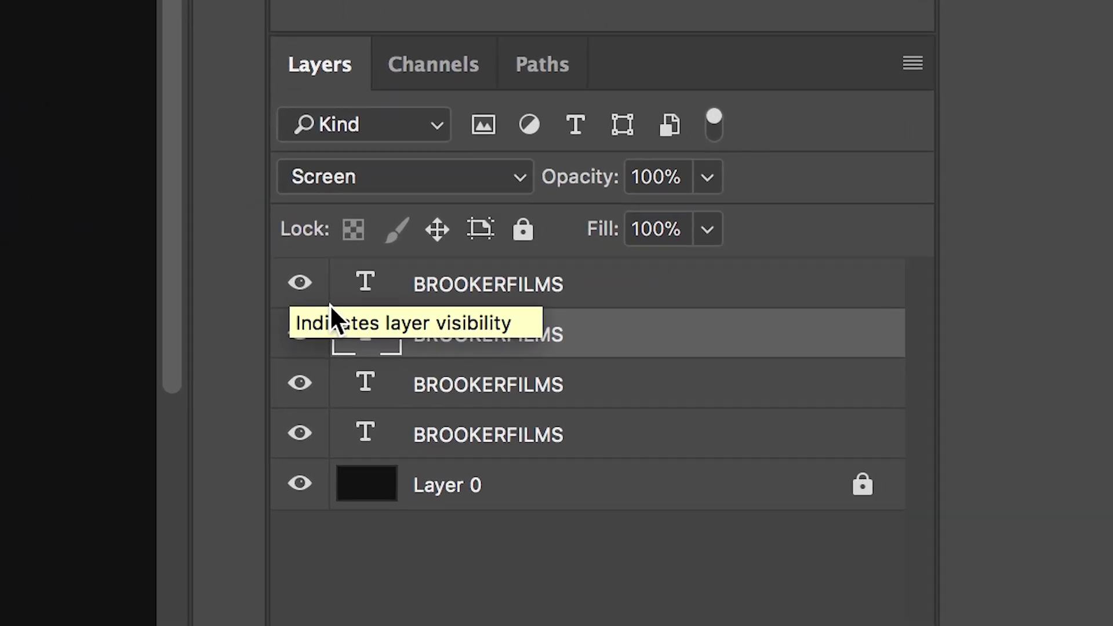
Convert all four BROOKERFILMS text layers to a smart object and drag it toward the centre.
{"action": "left_click", "coordinate": [508, 441]}
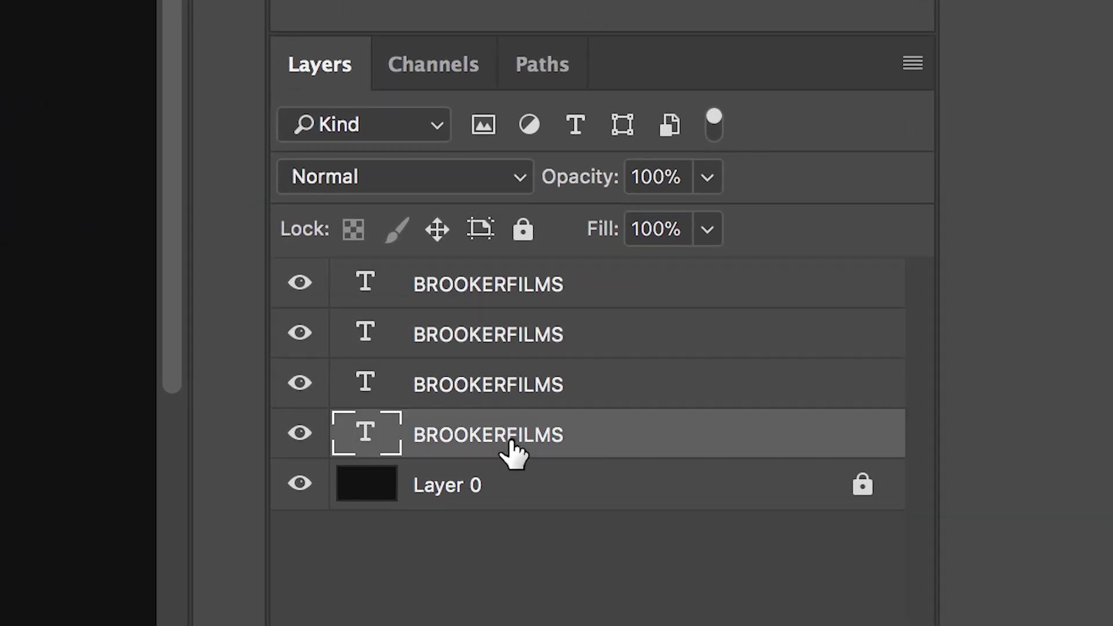
{"action": "left_click", "coordinate": [490, 297], "text": "shift"}
{"action": "right_click", "coordinate": [488, 307]}
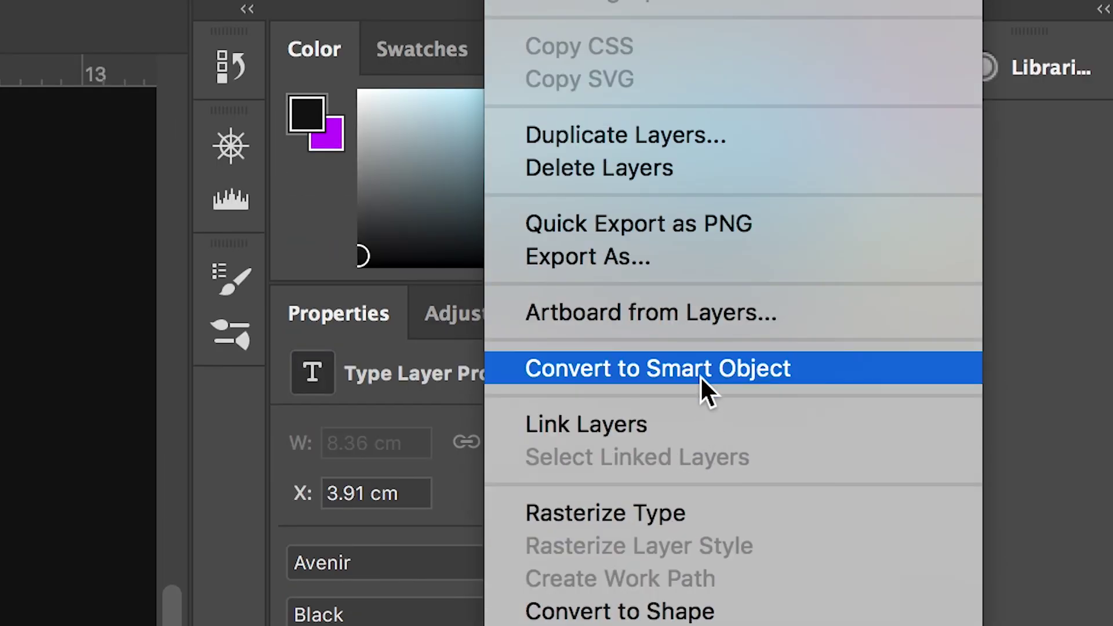
{"action": "left_click", "coordinate": [700, 375]}
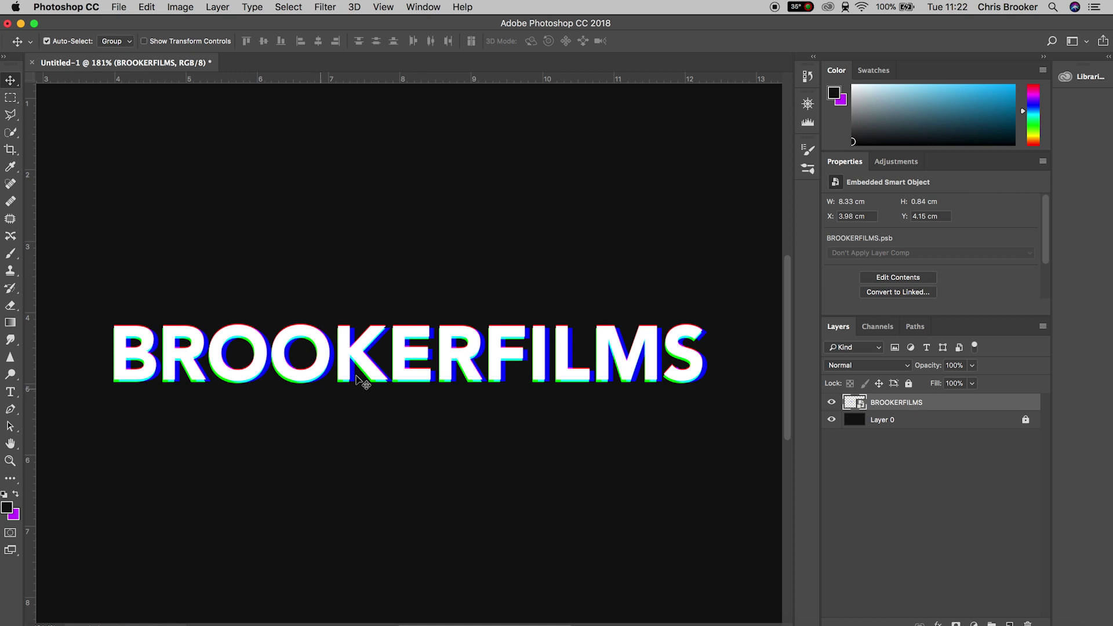
{"action": "left_click_drag", "start_coordinate": [356, 375], "coordinate": [416, 361]}
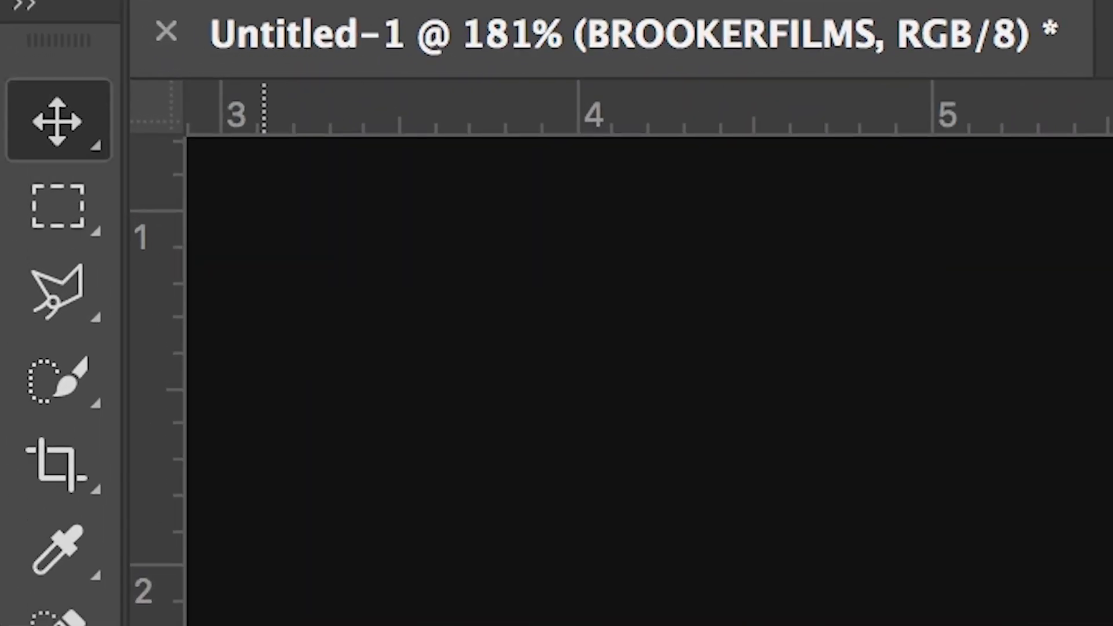
Copy a thin 3.27 × 0.06 cm text strip to Layer 1, shift it slightly right, reselect the smart object.
{"action": "left_click", "coordinate": [84, 200]}
{"action": "left_click_drag", "start_coordinate": [126, 359], "coordinate": [345, 362]}
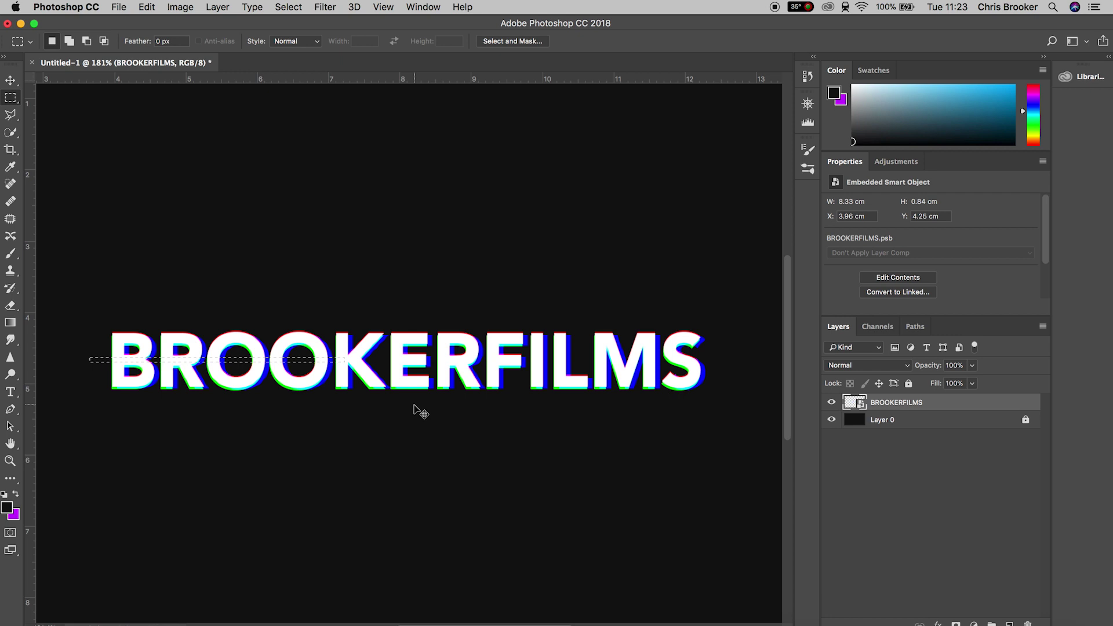
{"action": "key", "text": "super+v"}
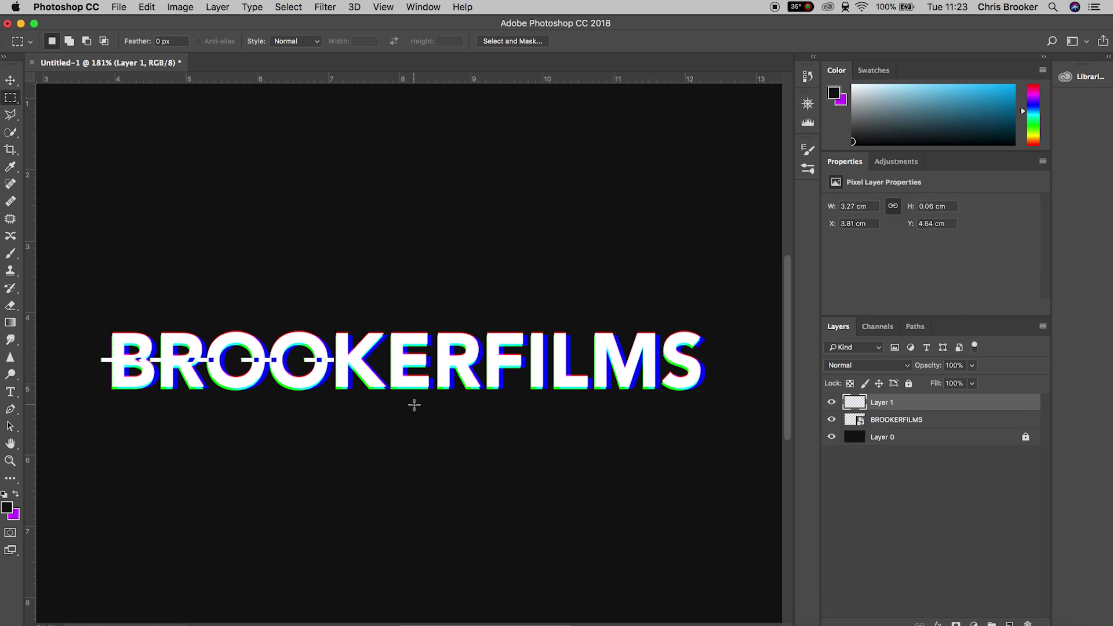
{"action": "left_click", "coordinate": [10, 83]}
{"action": "left_click_drag", "start_coordinate": [277, 362], "coordinate": [291, 361]}
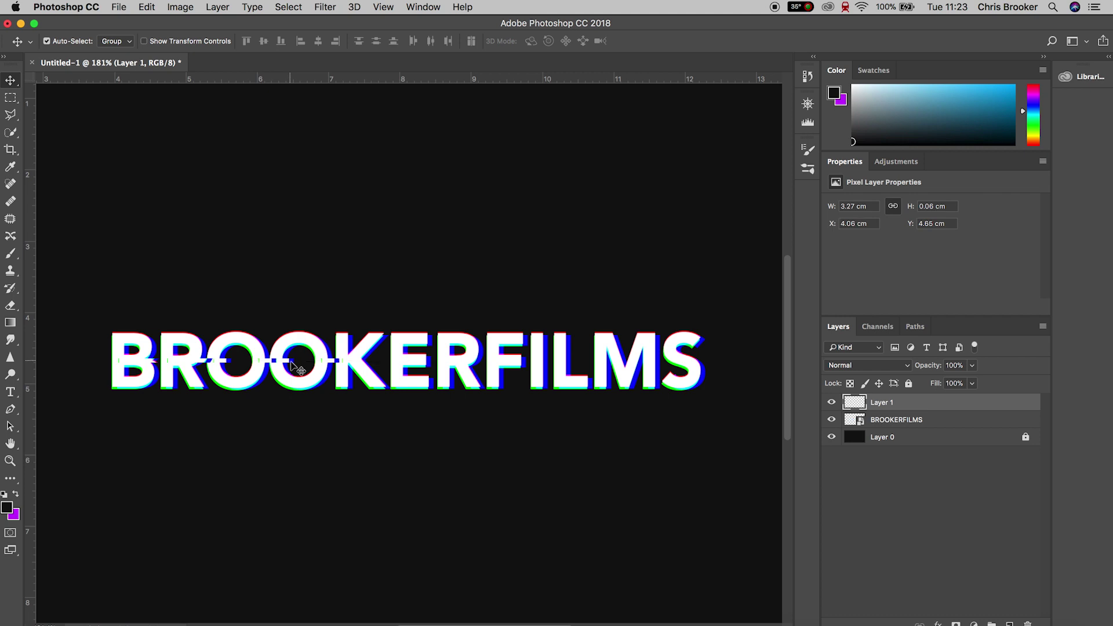
{"action": "left_click", "coordinate": [11, 391]}
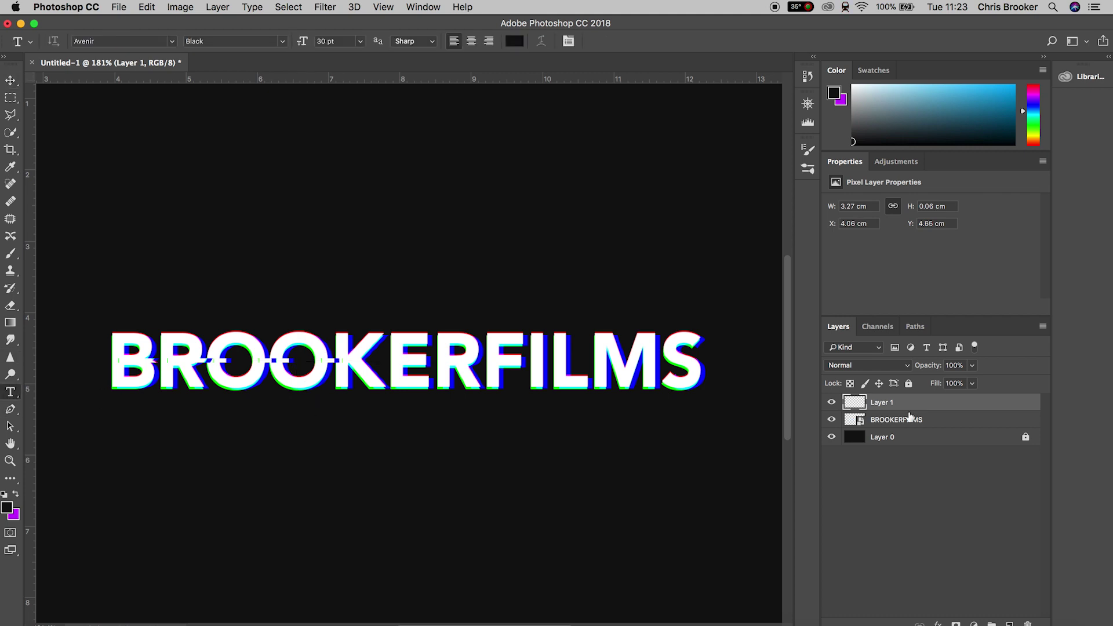
{"action": "left_click", "coordinate": [938, 421]}
Mark a thin strip across the letters LMS and copy it from the BROOKERFILMS smart object.
{"action": "left_click", "coordinate": [11, 98]}
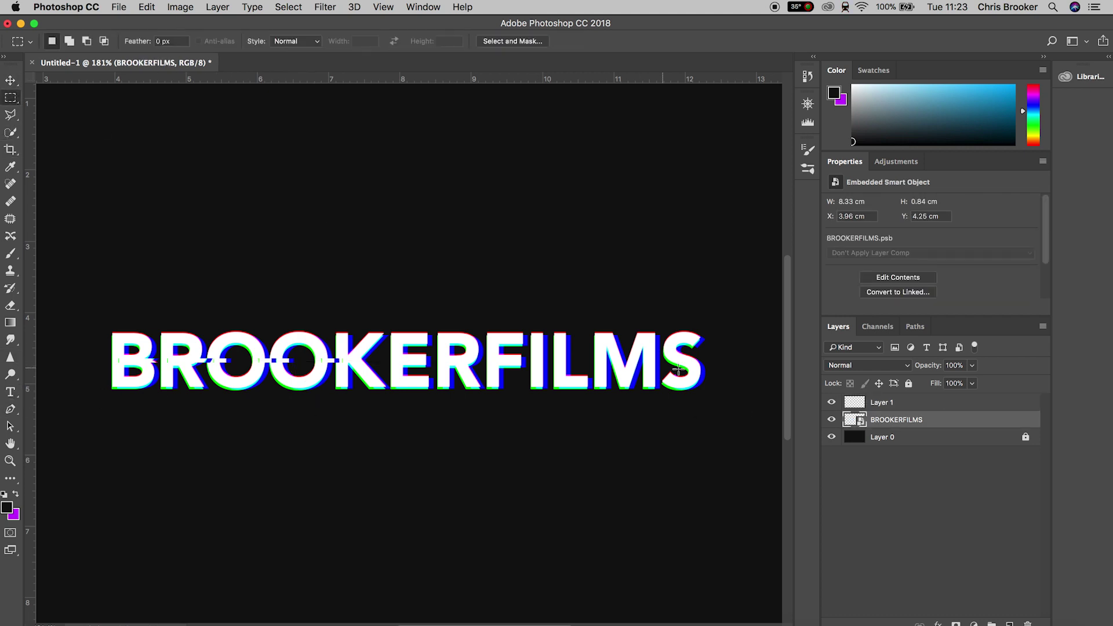
{"action": "left_click_drag", "start_coordinate": [727, 339], "coordinate": [565, 347]}
{"action": "key", "text": "super+c"}
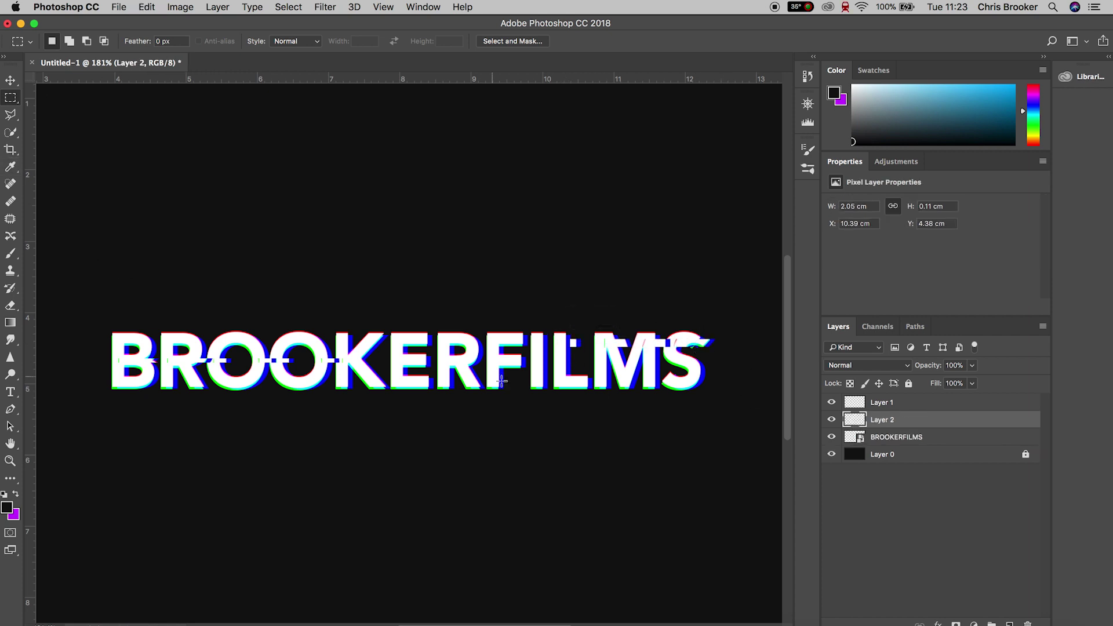
{"action": "key", "text": "alt+bracketleft"}
{"action": "key", "text": "super+j"}
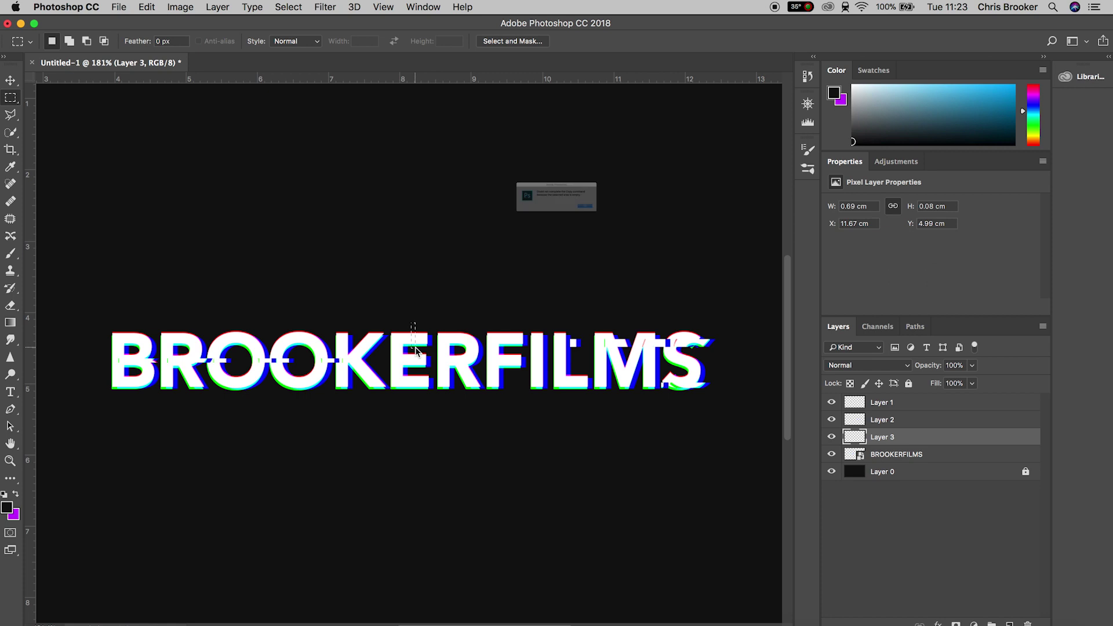
{"action": "key", "text": "Return"}
Copy another strip and a thin vertical strip of the smart object onto new layers.
{"action": "key", "text": "alt+bracketleft"}
{"action": "key", "text": "super+j"}
{"action": "left_click_drag", "start_coordinate": [448, 438], "coordinate": [448, 438]}
{"action": "key", "text": "alt+bracketleft"}
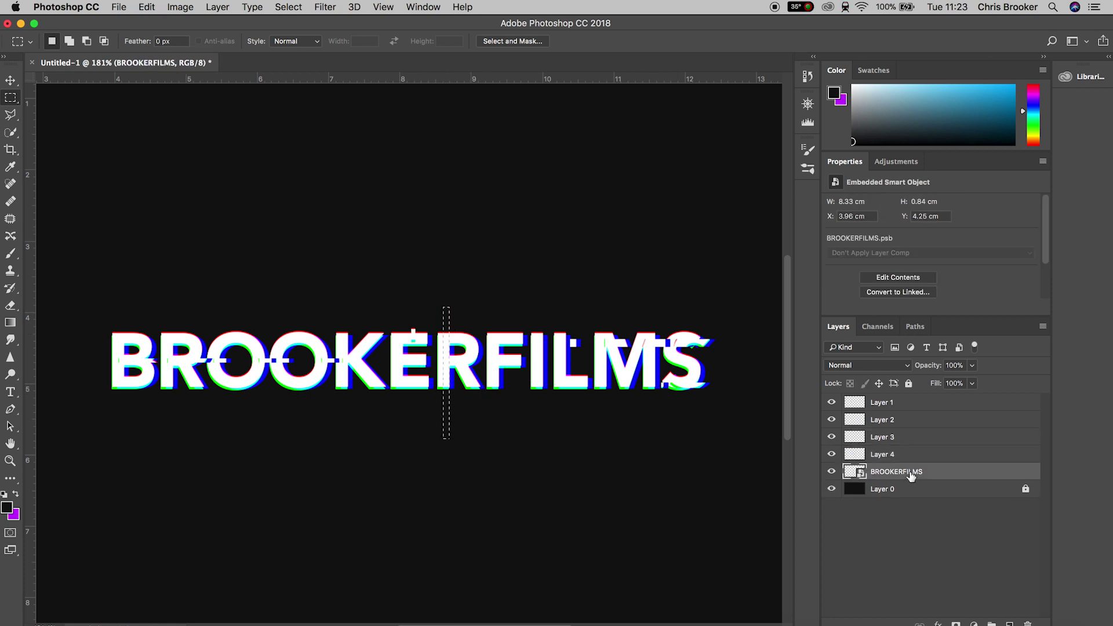
{"action": "key", "text": "super+j"}
Copy a long horizontal strip across the BROOKERFILMS text onto a new layer.
{"action": "scroll", "coordinate": [406, 357], "scroll_direction": "down", "scroll_amount": 3}
{"action": "left_click_drag", "start_coordinate": [200, 346], "coordinate": [345, 348]}
{"action": "left_click_drag", "start_coordinate": [670, 351], "coordinate": [670, 350]}
{"action": "left_click", "coordinate": [916, 489]}
{"action": "key", "text": "super+j"}
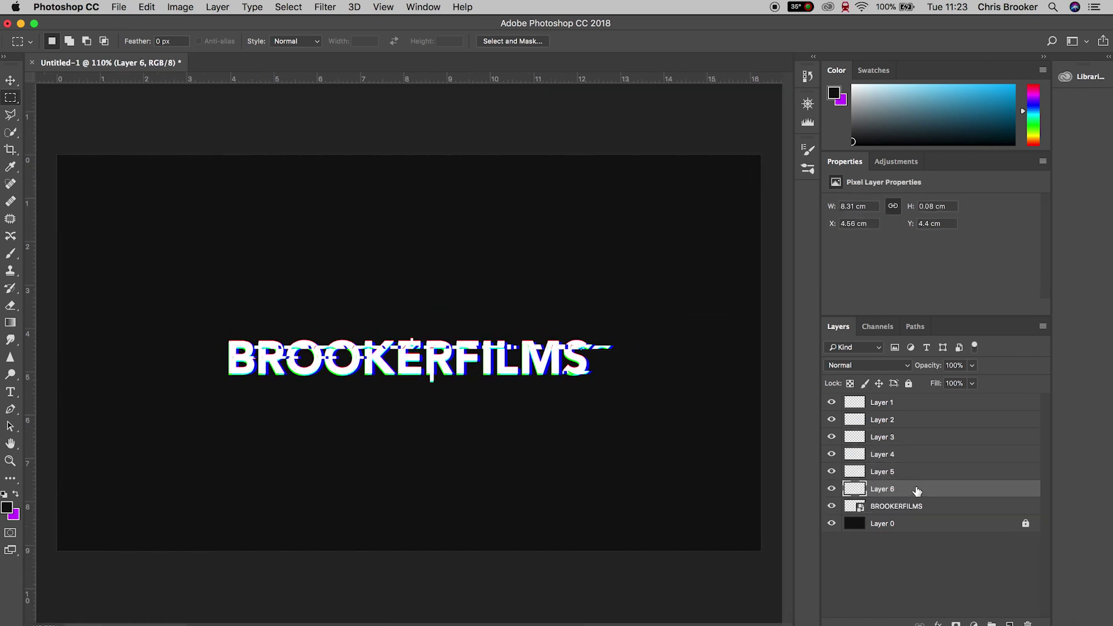
Hide the Layer 5 slice using the Move tool setup.
{"action": "left_click", "coordinate": [13, 80]}
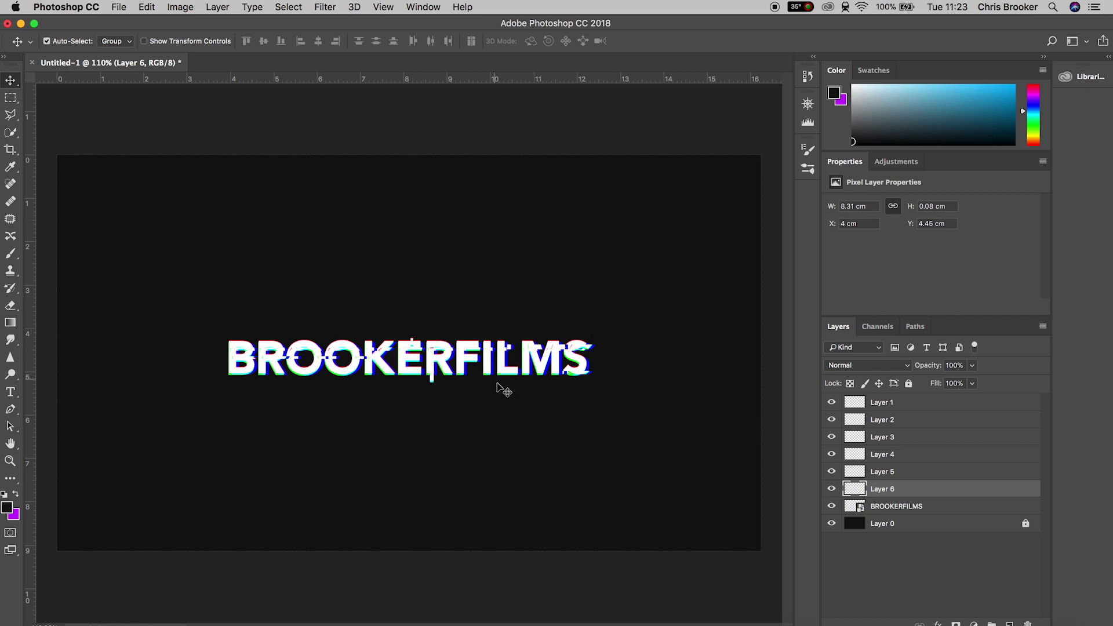
{"action": "left_click", "coordinate": [831, 472]}
{"action": "scroll", "coordinate": [404, 355], "scroll_direction": "up", "scroll_amount": 2}
{"action": "left_click", "coordinate": [11, 98]}
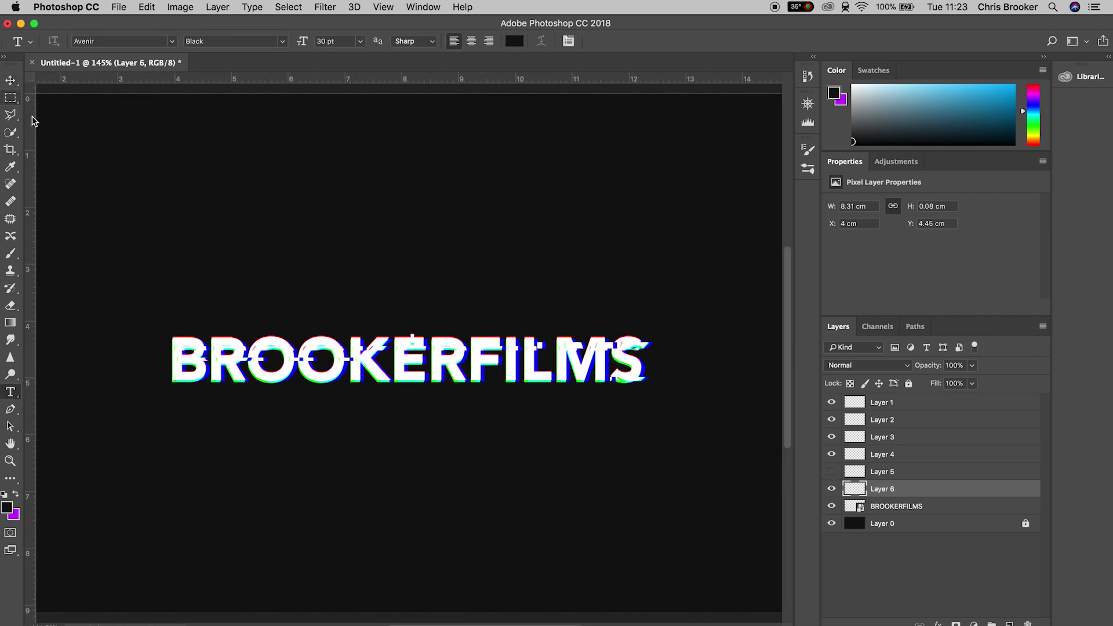